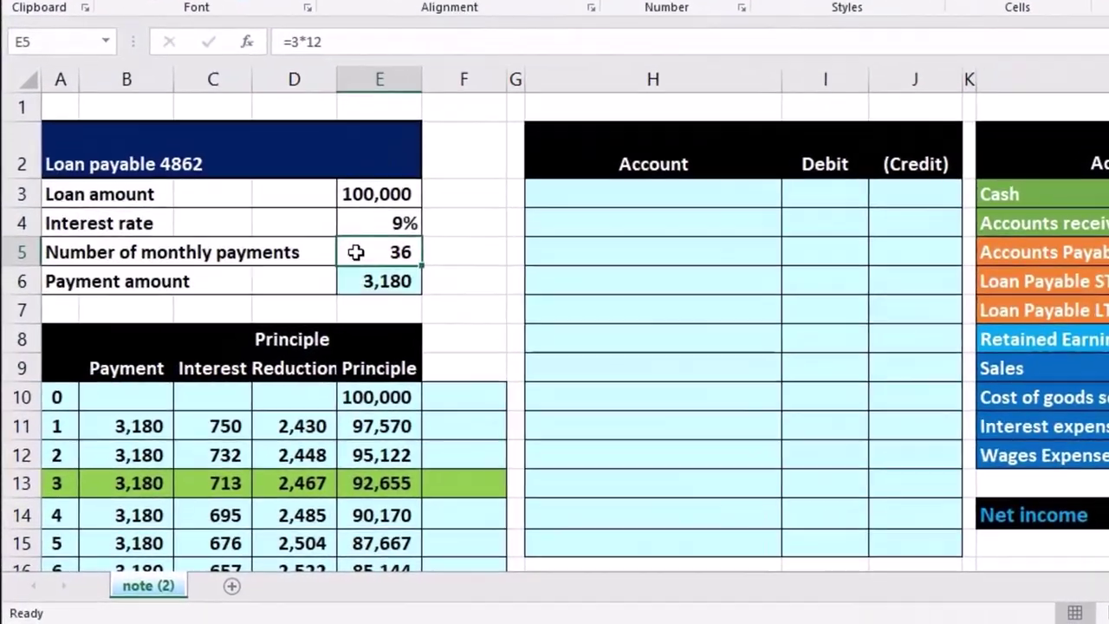
# Review the worksheet from the loan terms across to the balance sheet's current and long-term note payable lines.
pyautogui.click(258, 457)
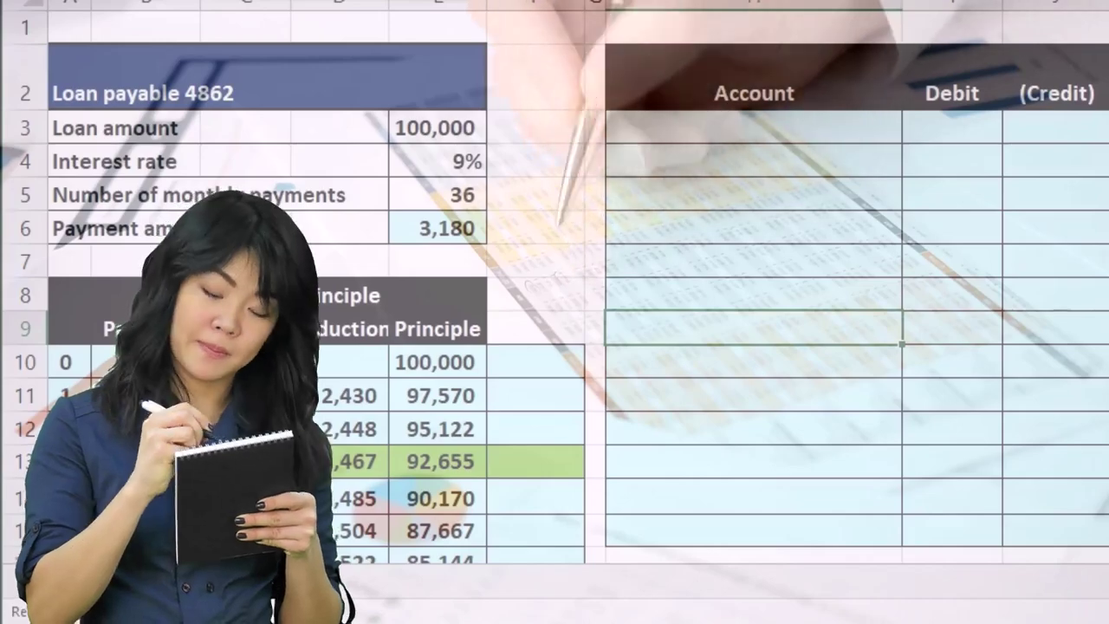
pyautogui.hscroll(5, 578, 282)
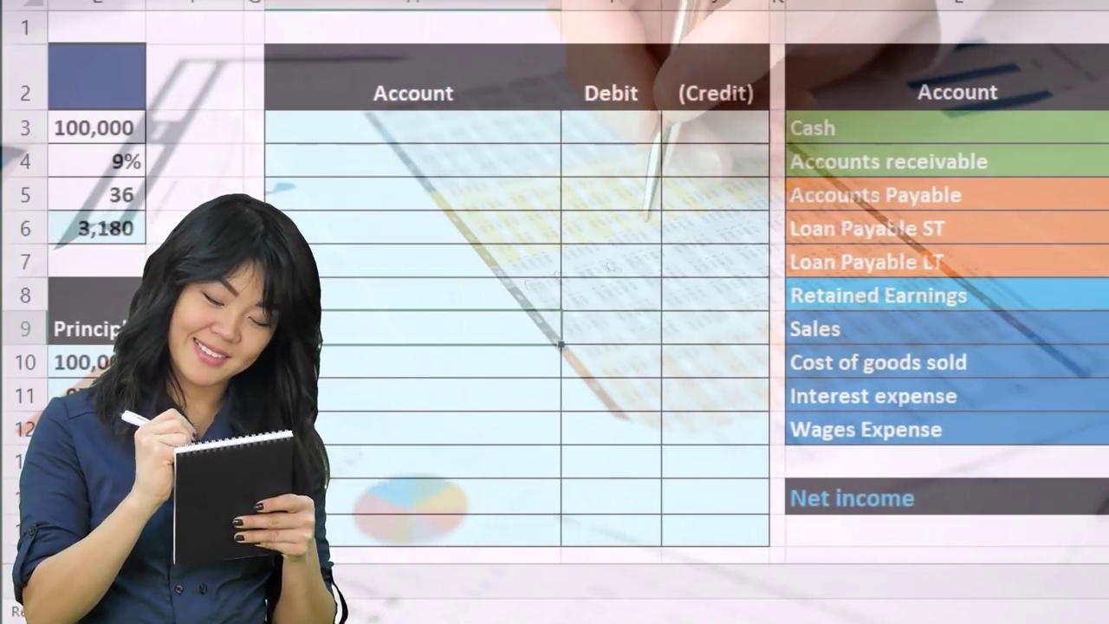
pyautogui.hscroll(10, 555, 312)
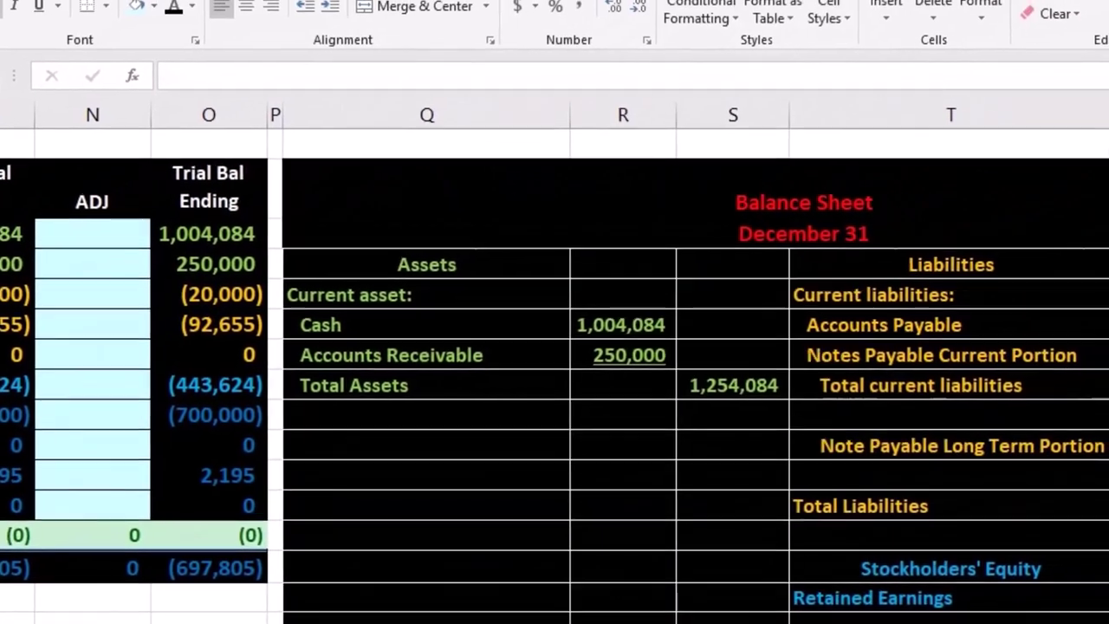
pyautogui.hscroll(1, 554, 364)
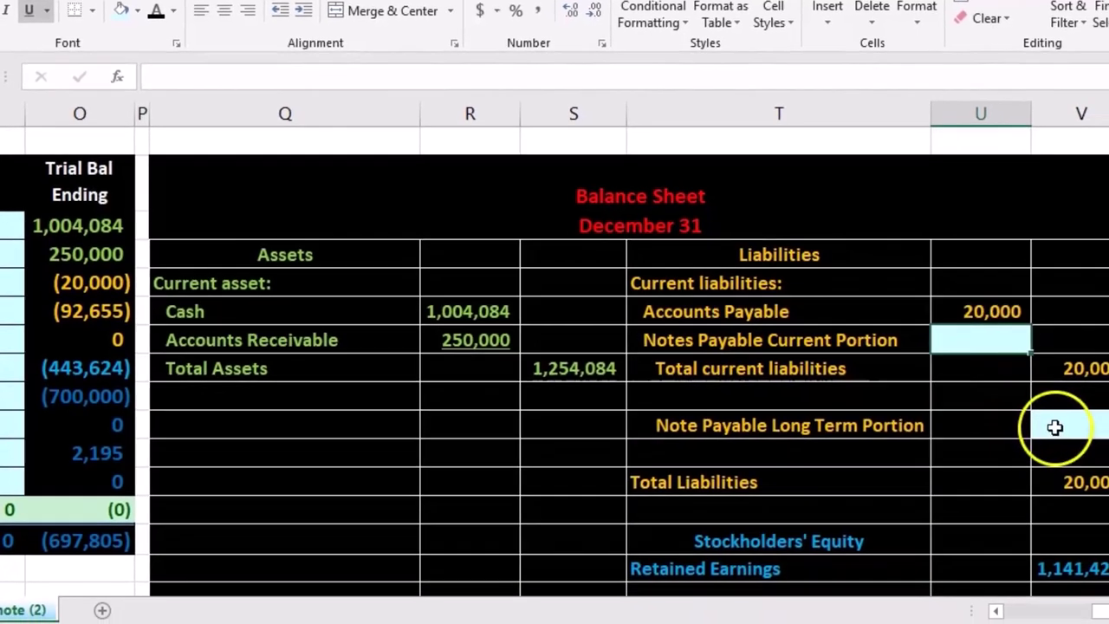
pyautogui.click(1105, 454)
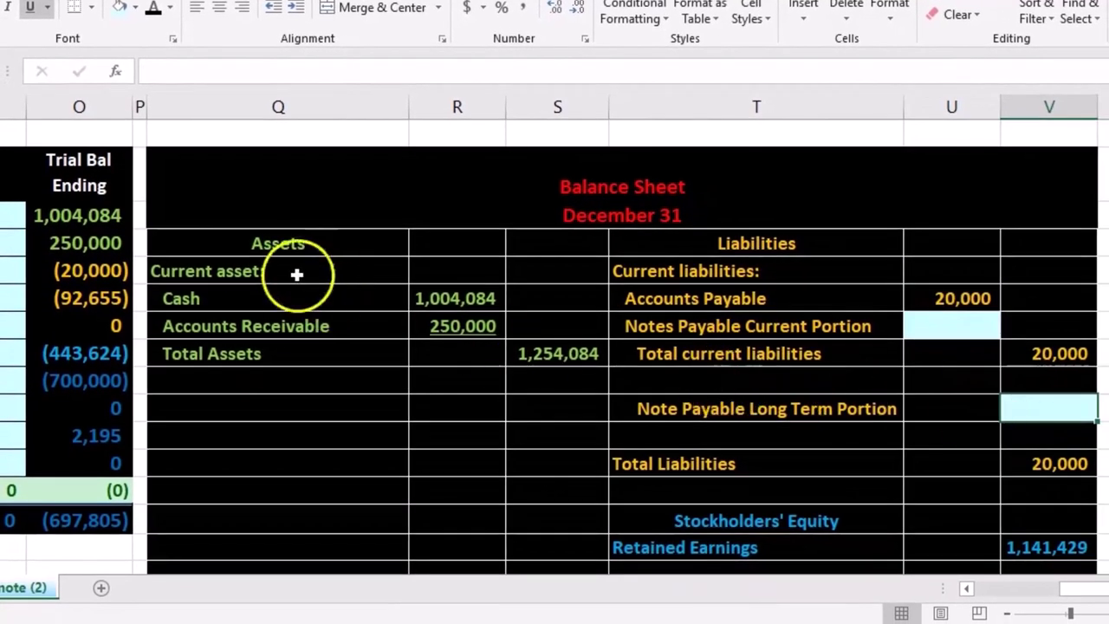
# Compare the ending trial balance's asset, liability and equity amounts with the matching balance sheet lines, including the Retained Earnings formula.
pyautogui.moveTo(122, 217); pyautogui.dragTo(108, 240)
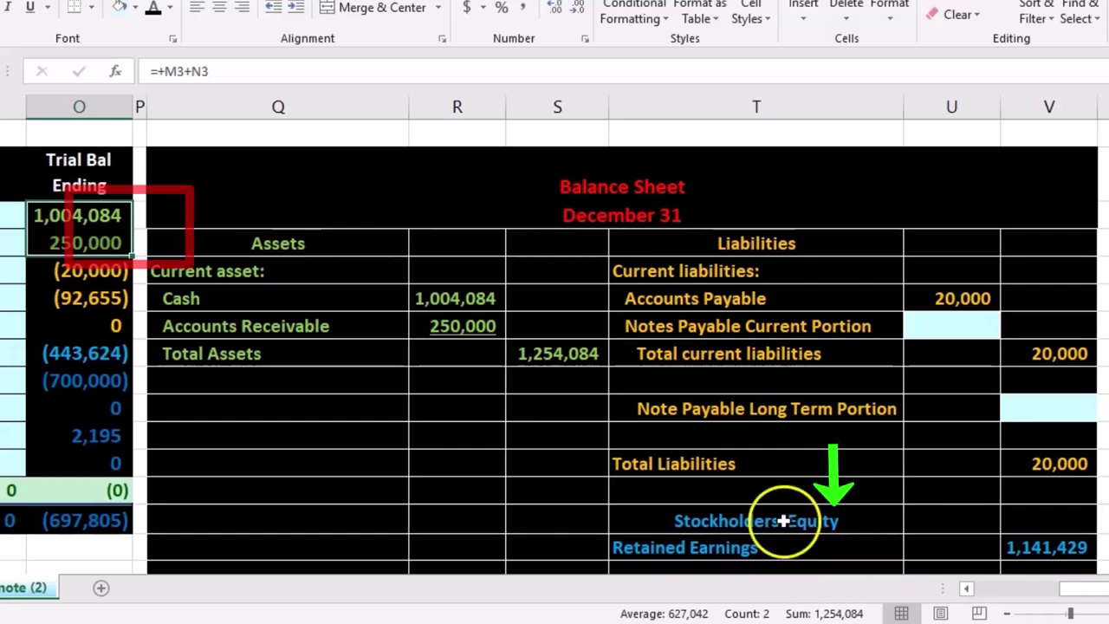
pyautogui.scroll(-1, 718, 515)
pyautogui.click(579, 487)
pyautogui.scroll(1, 232, 382)
pyautogui.moveTo(103, 294); pyautogui.dragTo(100, 295)
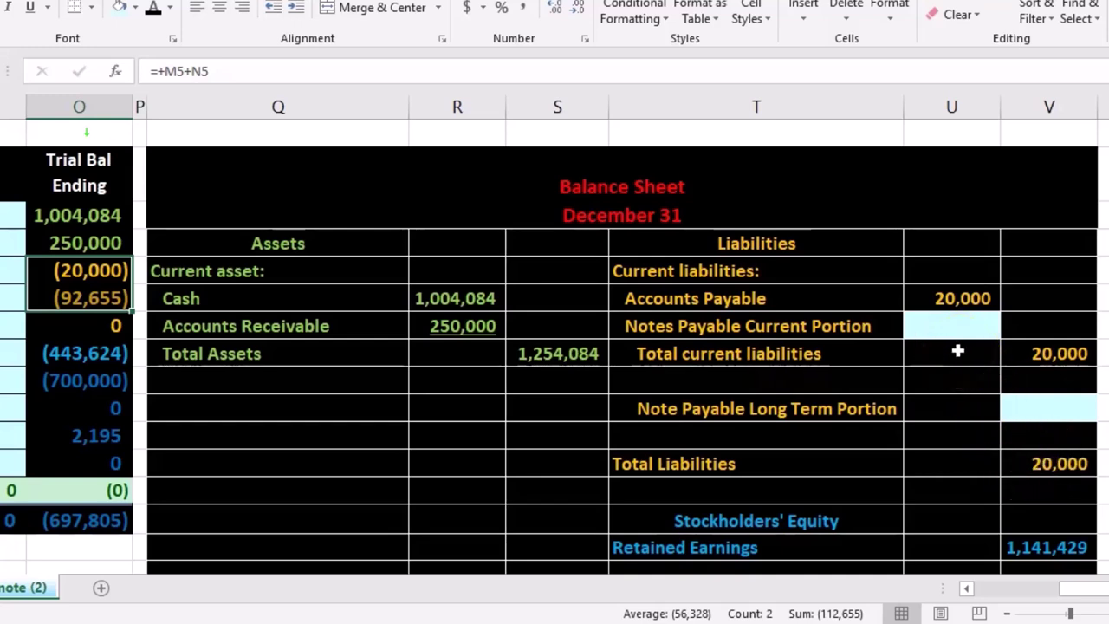
pyautogui.click(95, 302)
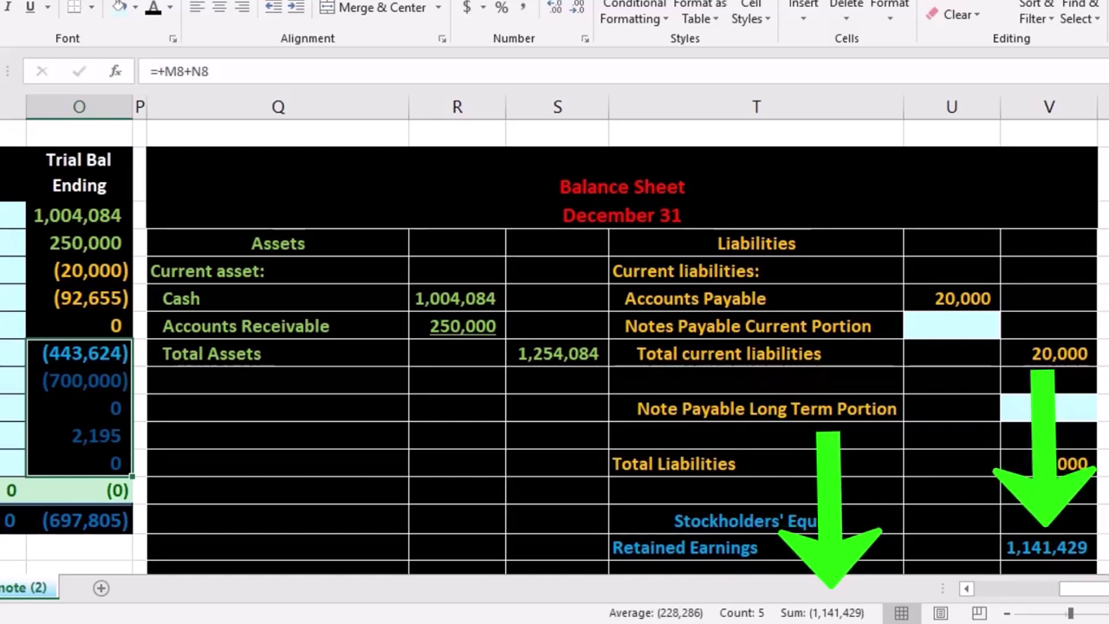
pyautogui.click(1024, 542)
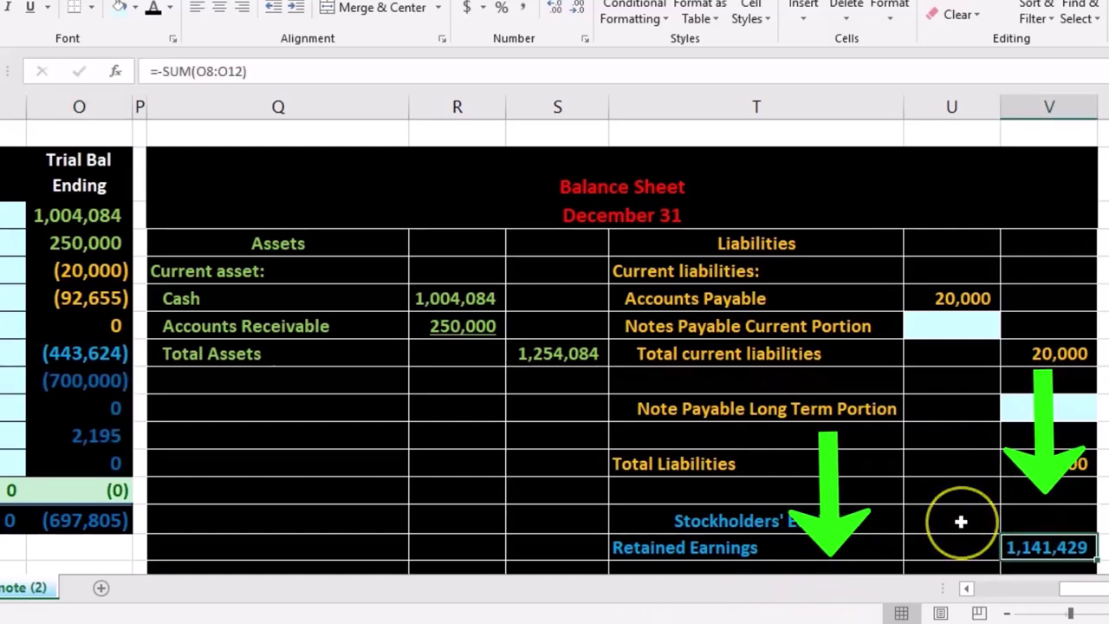
# Inspect the formulas behind Total assets and Total liabilities and owner's equity on the balance sheet.
pyautogui.scroll(-1, 961, 522)
pyautogui.click(594, 492)
pyautogui.doubleClick(594, 493)
pyautogui.press('Return')
pyautogui.click(1023, 494)
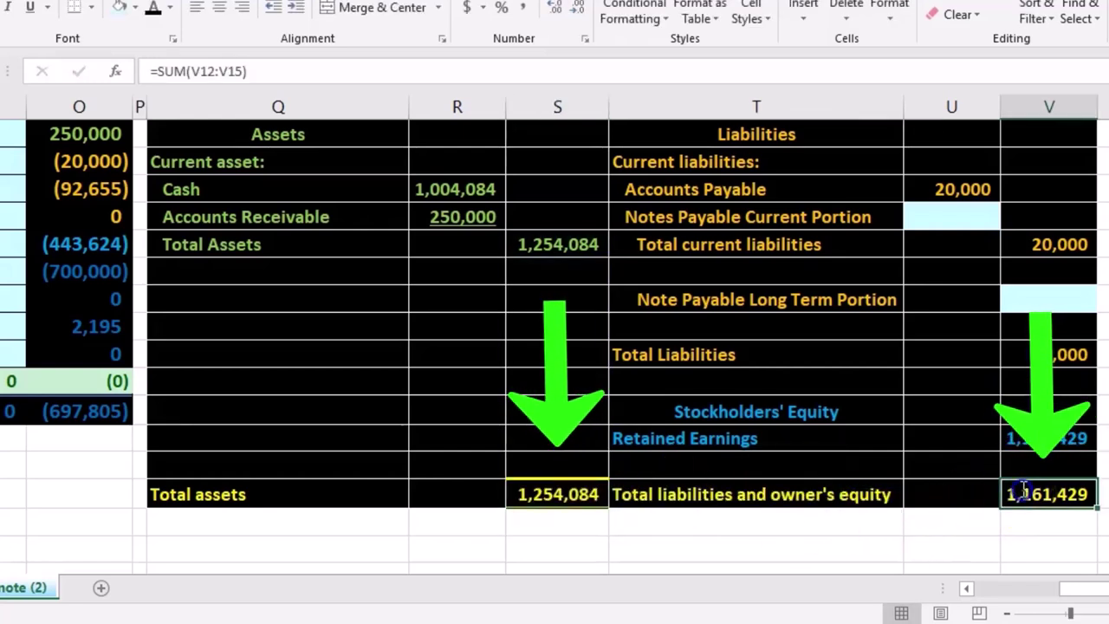
pyautogui.doubleClick(1024, 493)
pyautogui.press('Return')
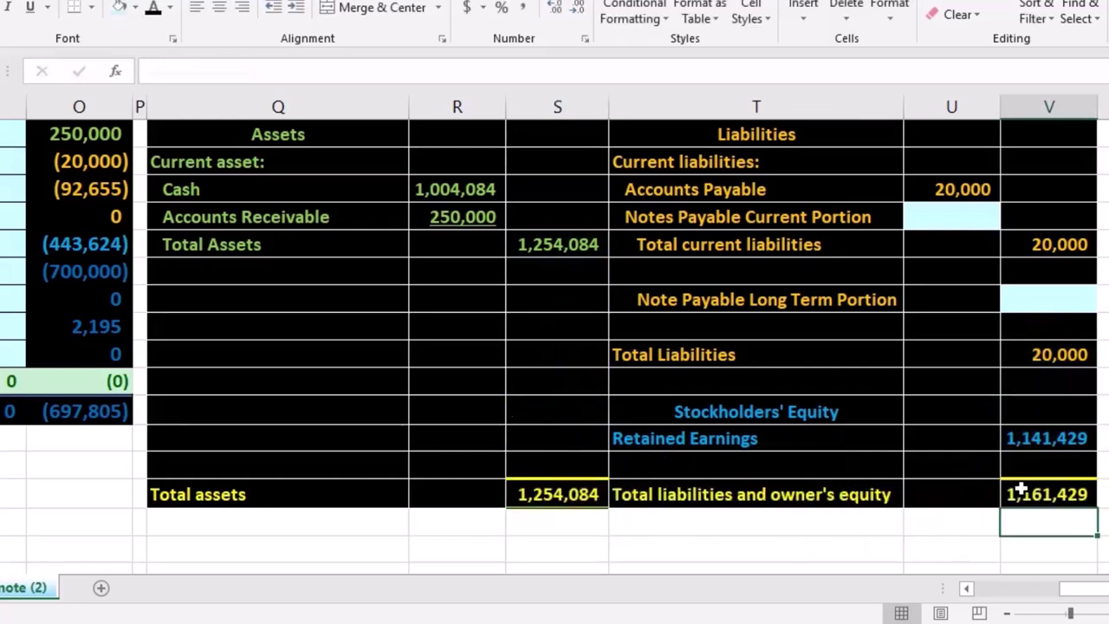
# Locate the empty amount cells for Notes Payable Current Portion and Note Payable Long Term Portion.
pyautogui.click(945, 221)
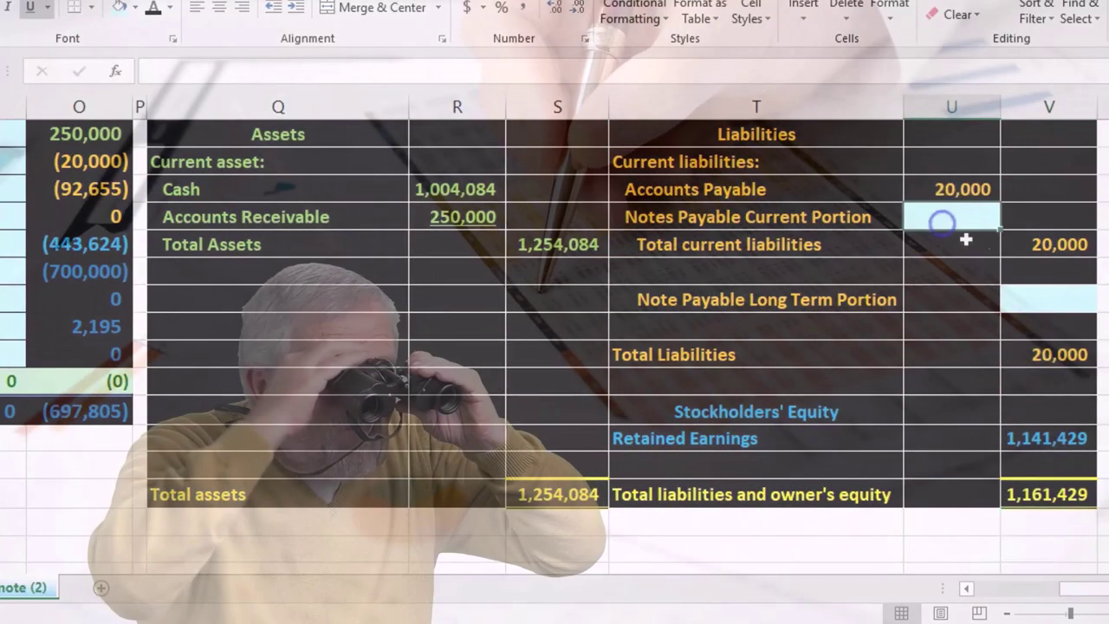
pyautogui.click(1047, 294)
pyautogui.scroll(1, 966, 364)
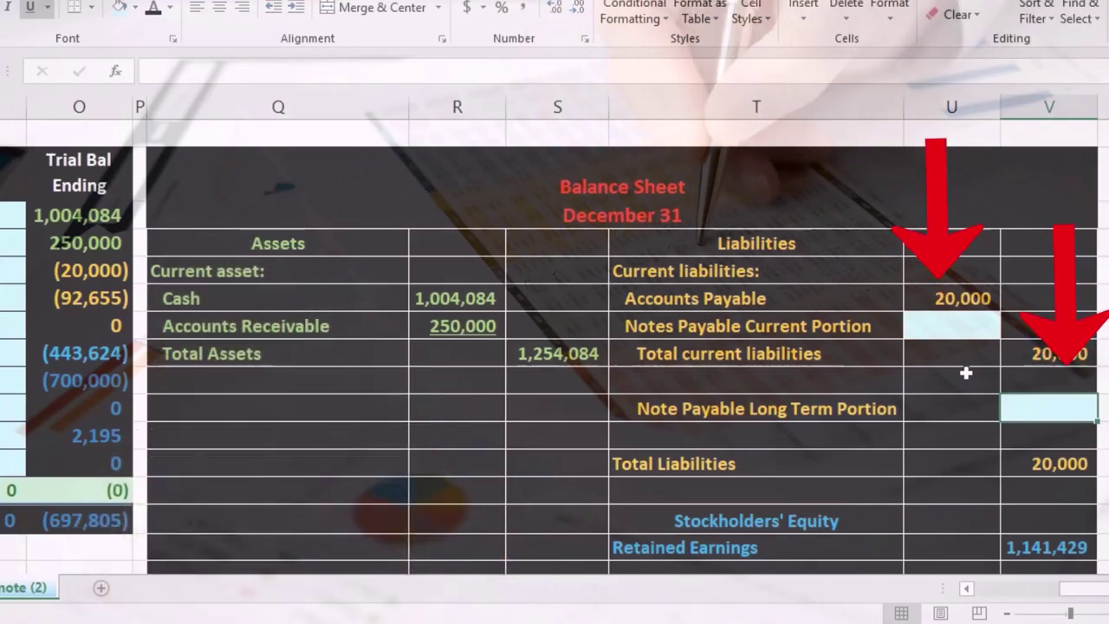
# Auto-fit the width of the trial balance's Account column L.
pyautogui.click(966, 589)
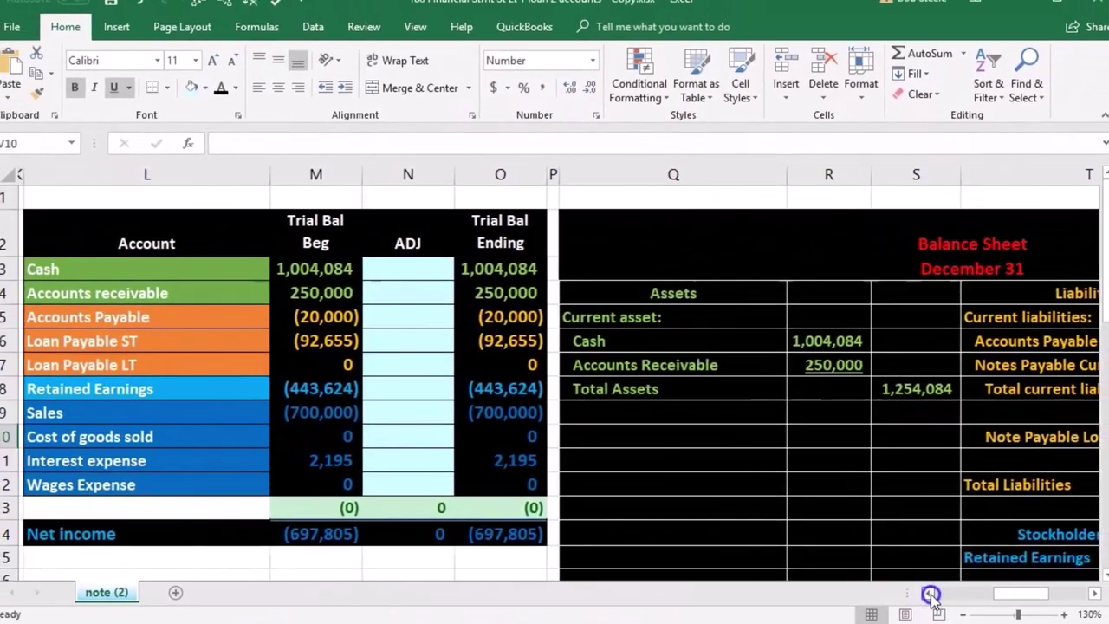
pyautogui.click(932, 597)
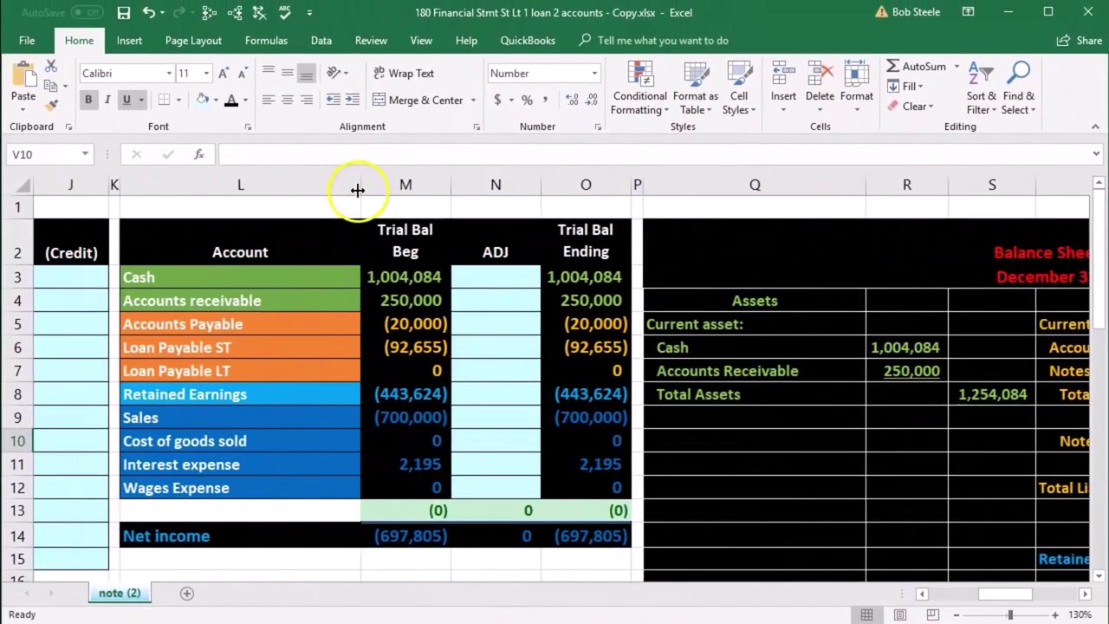
pyautogui.doubleClick(358, 190)
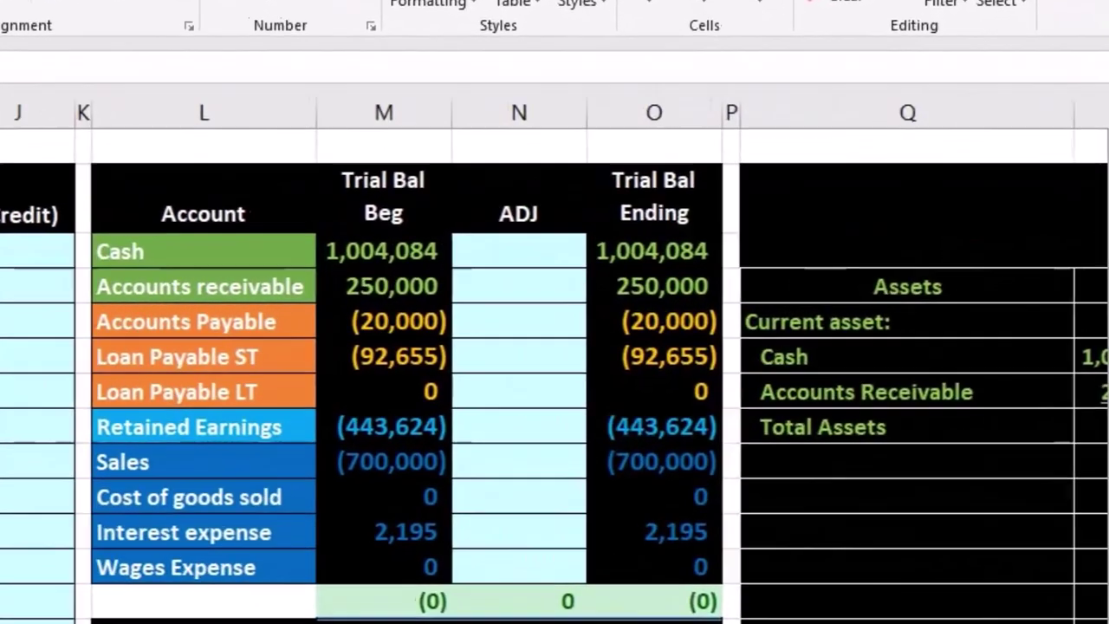
# Examine the Loan Payable ST account and its beginning trial balance amount.
pyautogui.hscroll(-3, 411, 407)
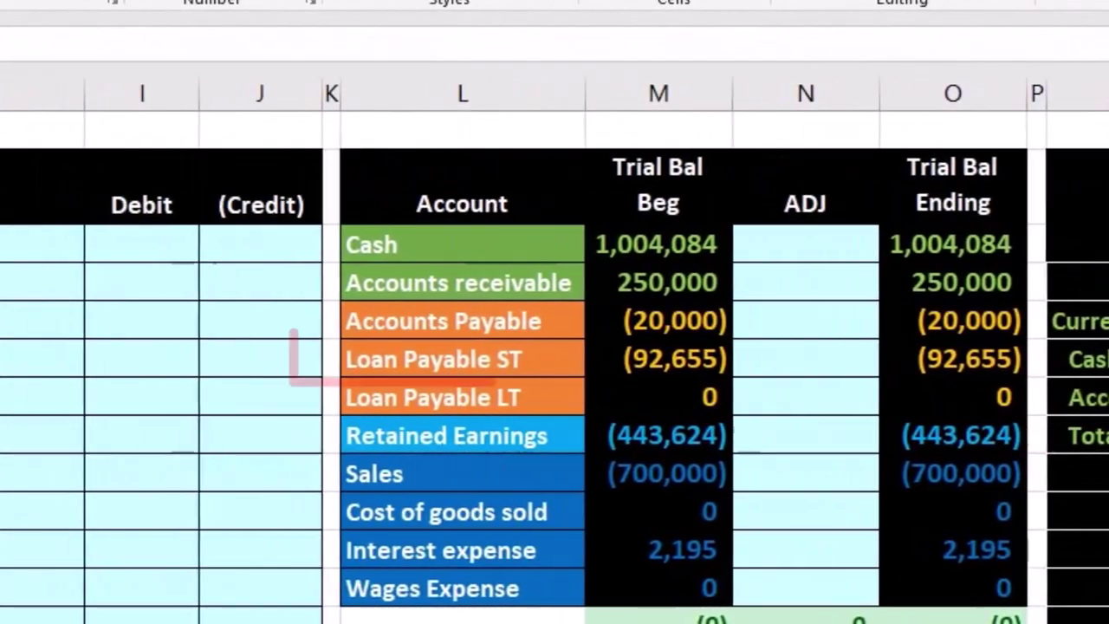
pyautogui.click(401, 367)
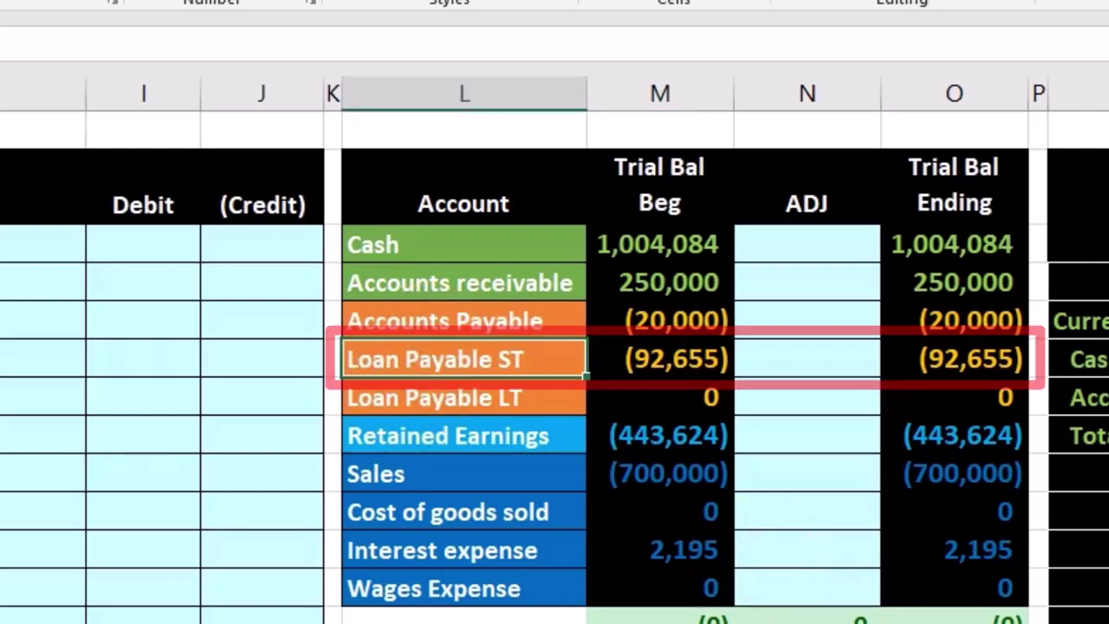
pyautogui.hscroll(-1, 555, 390)
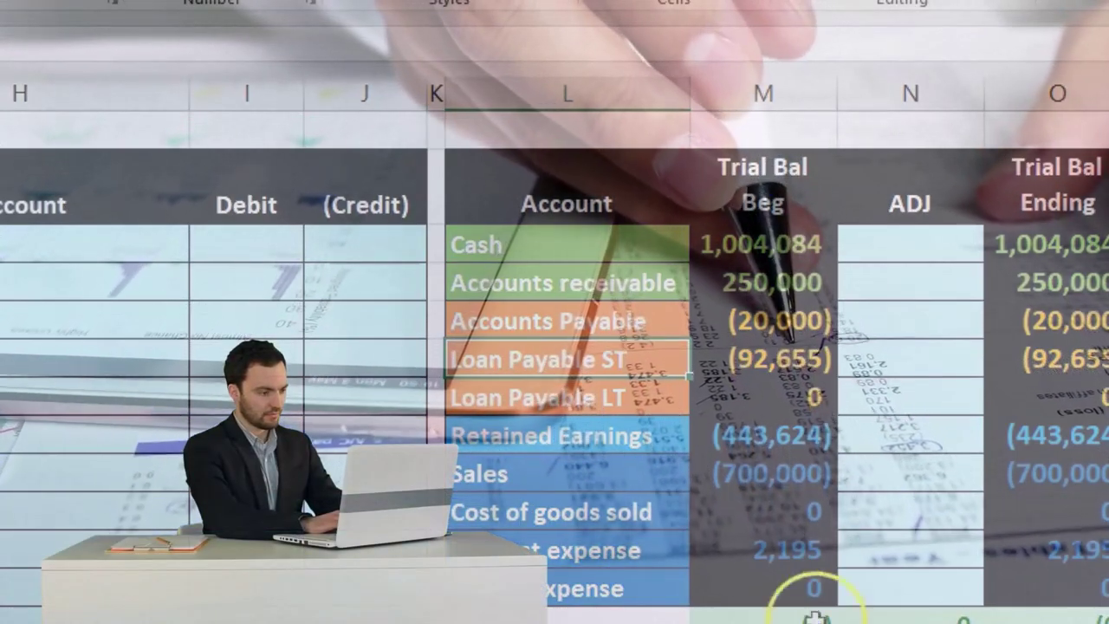
pyautogui.click(772, 359)
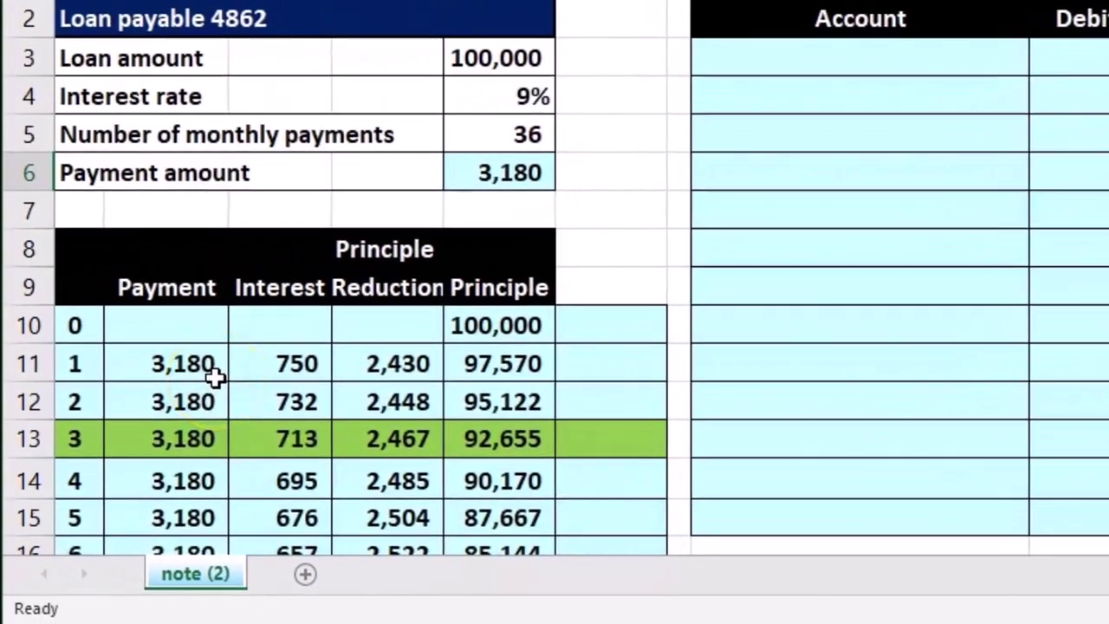
# Review the loan amortization table, checking the principal balance at payment 3 and the payments that follow.
pyautogui.click(84, 434)
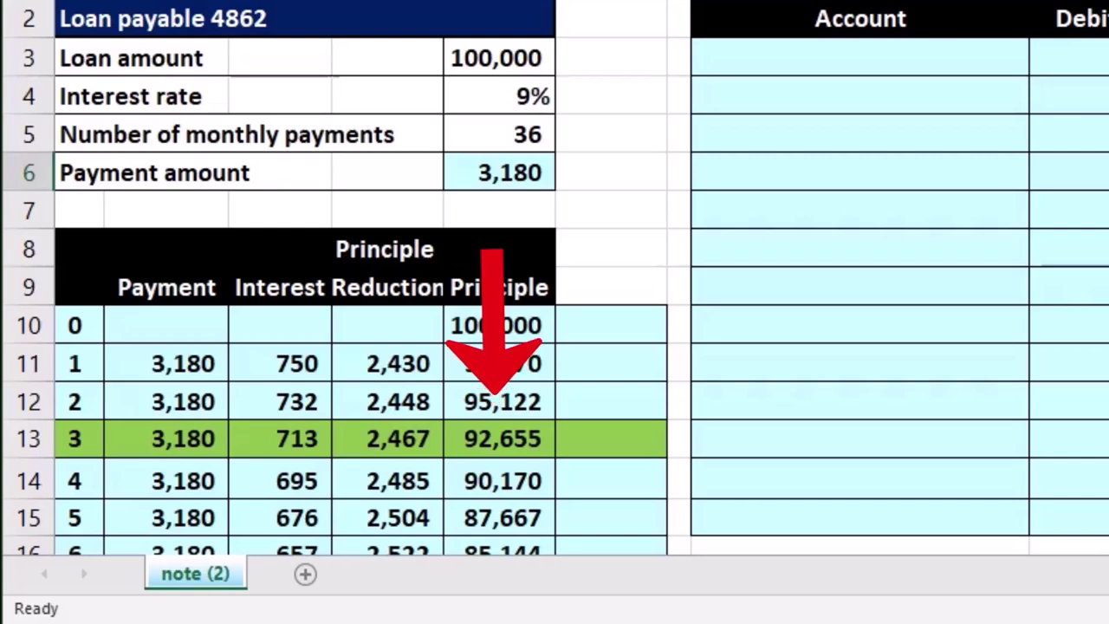
pyautogui.click(768, 382)
pyautogui.scroll(-2, 726, 408)
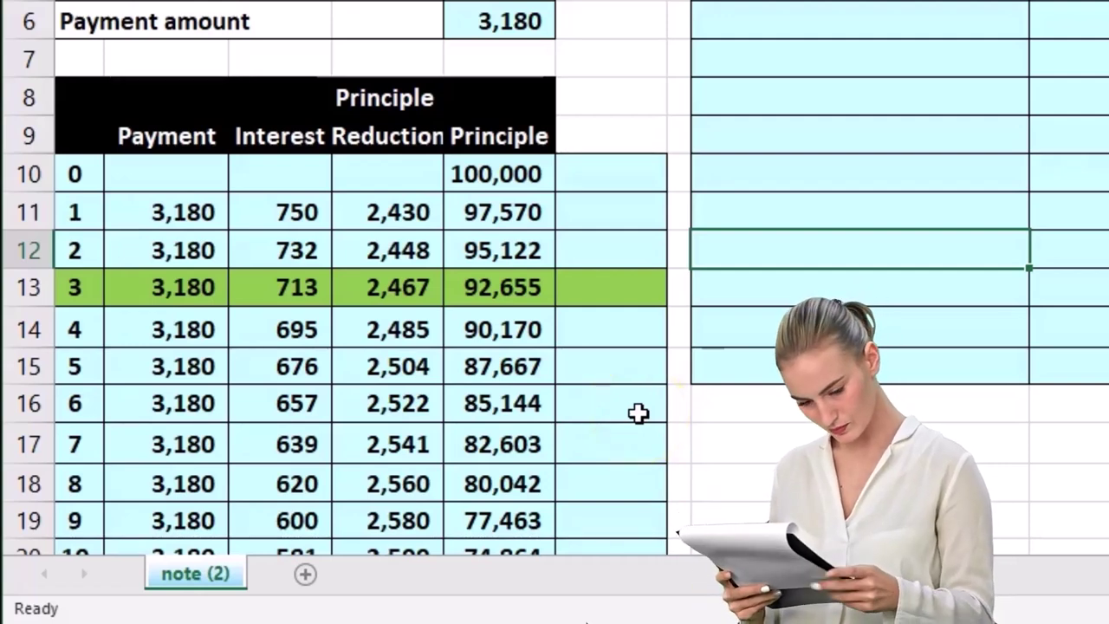
pyautogui.scroll(2, 1011, 384)
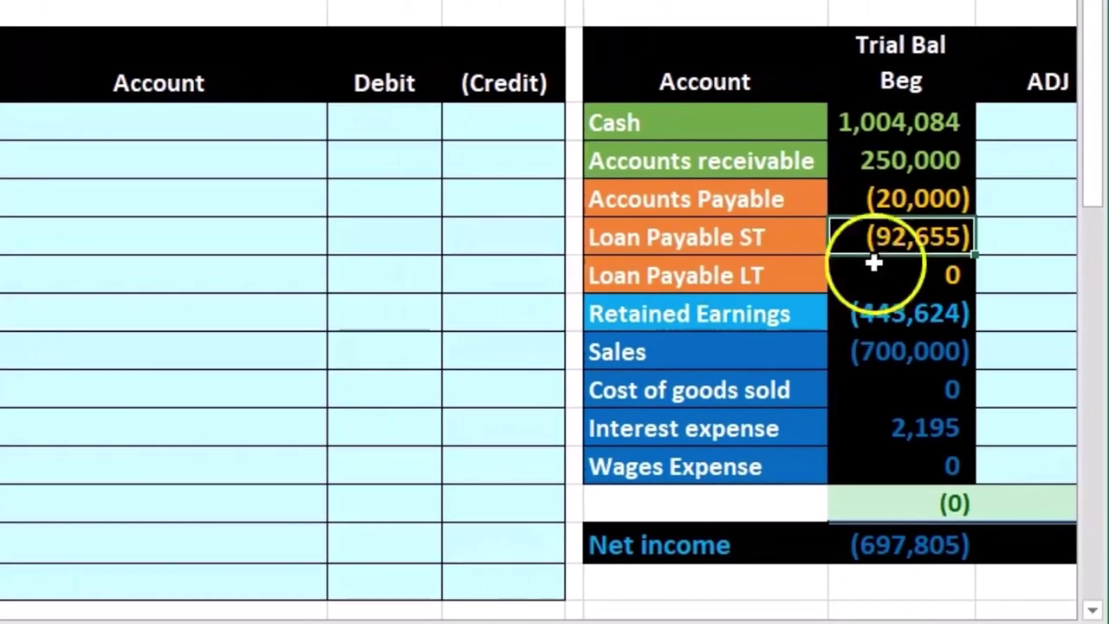
# Compare the beginning trial balance amounts of Loan Payable ST and Loan Payable LT.
pyautogui.click(872, 268)
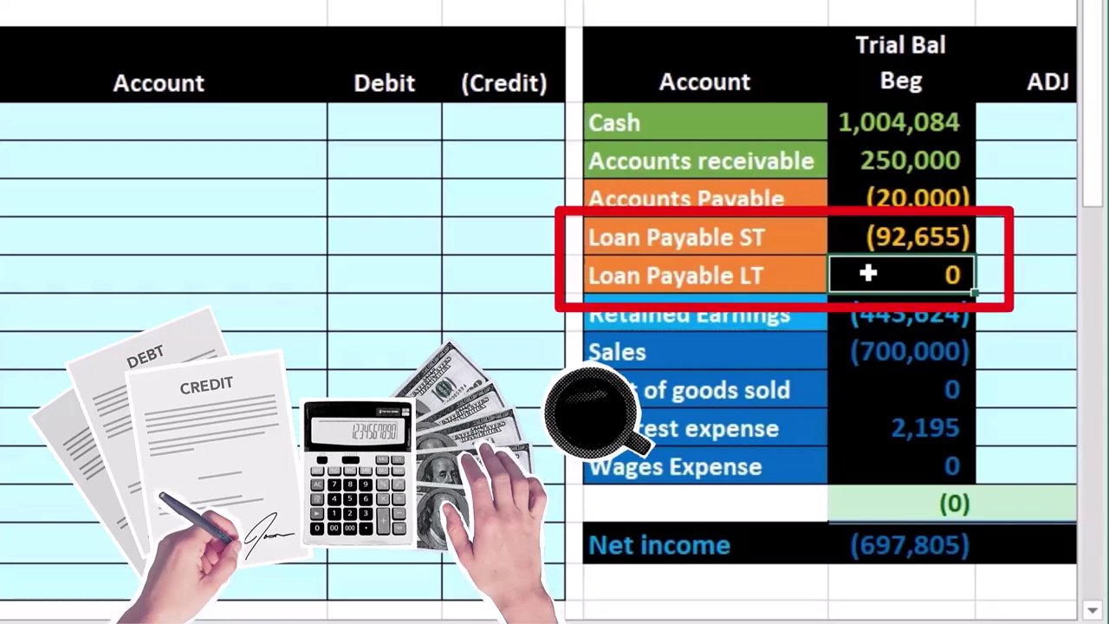
pyautogui.click(874, 240)
pyautogui.click(872, 275)
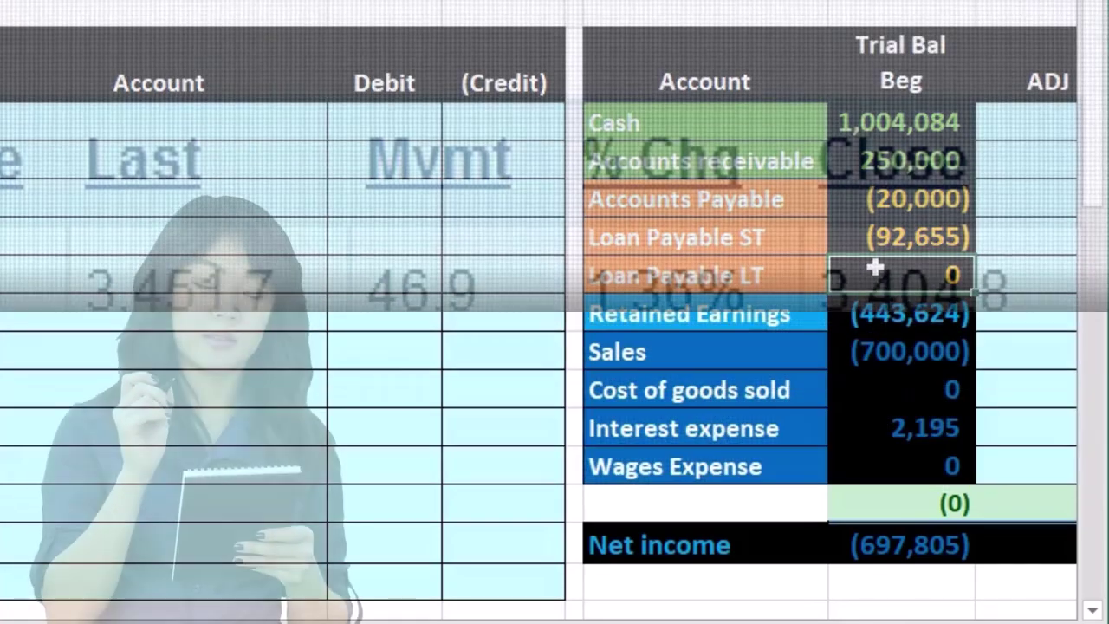
pyautogui.click(872, 237)
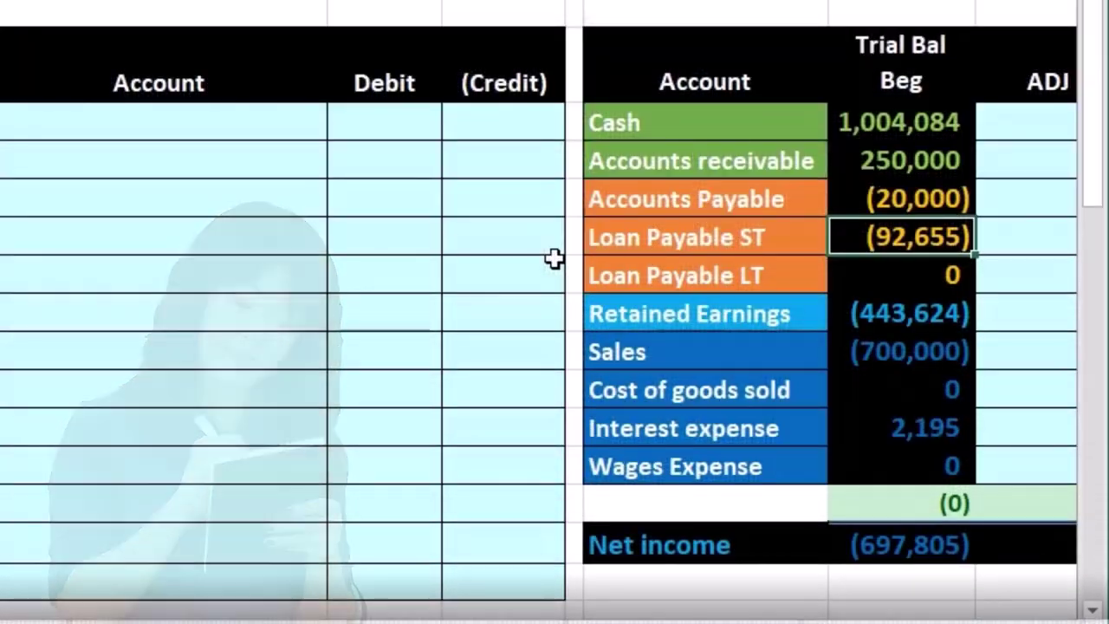
# Check the principal balance at payment 3, and total the payments for periods 4 to 15 (B14:B25).
pyautogui.click(173, 463)
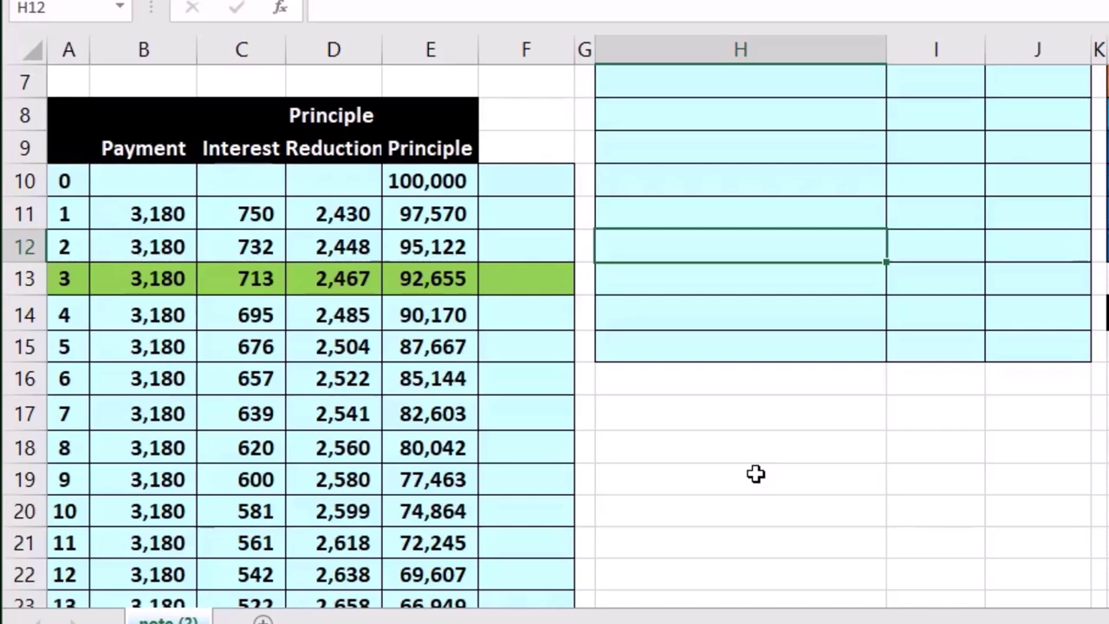
pyautogui.scroll(-1, 756, 473)
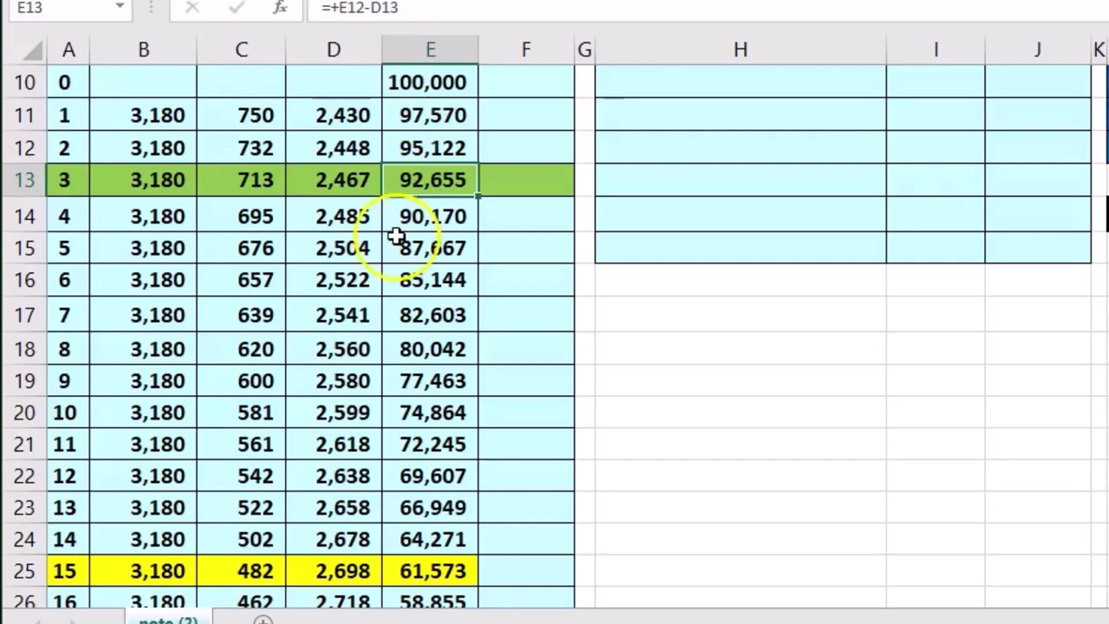
pyautogui.scroll(1, 334, 290)
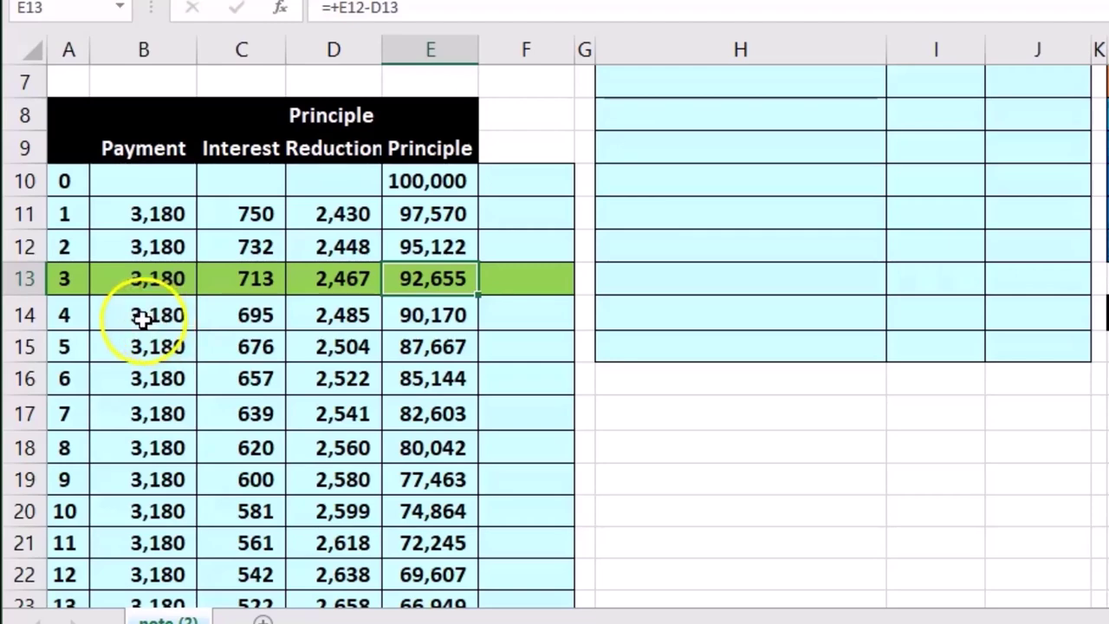
pyautogui.click(143, 320)
pyautogui.moveTo(143, 320); pyautogui.dragTo(140, 479)
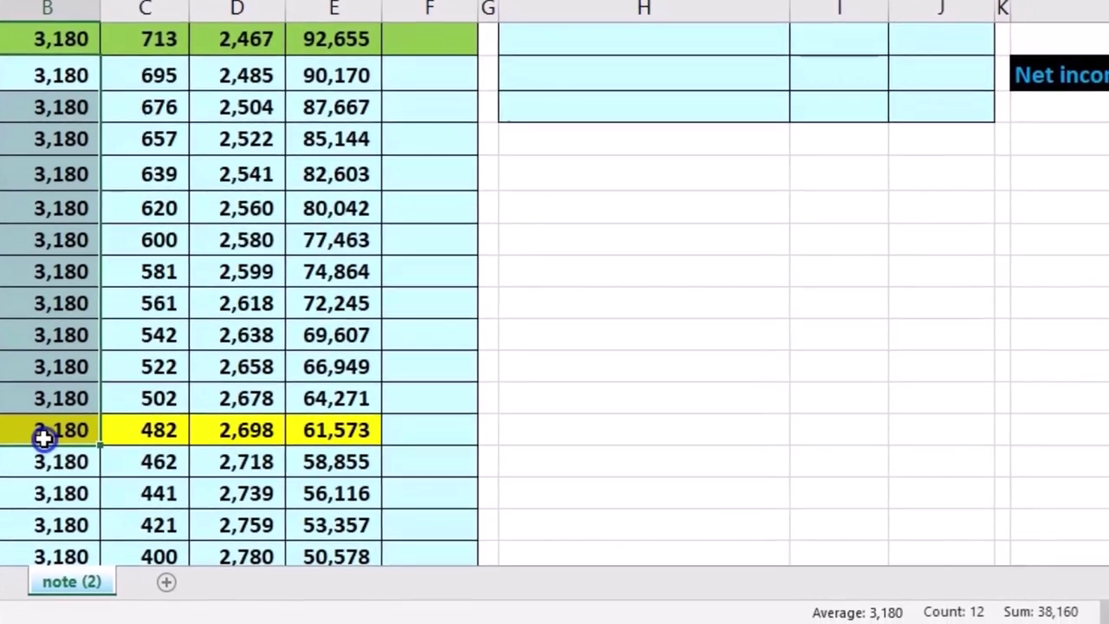
pyautogui.moveTo(43, 439); pyautogui.dragTo(44, 436)
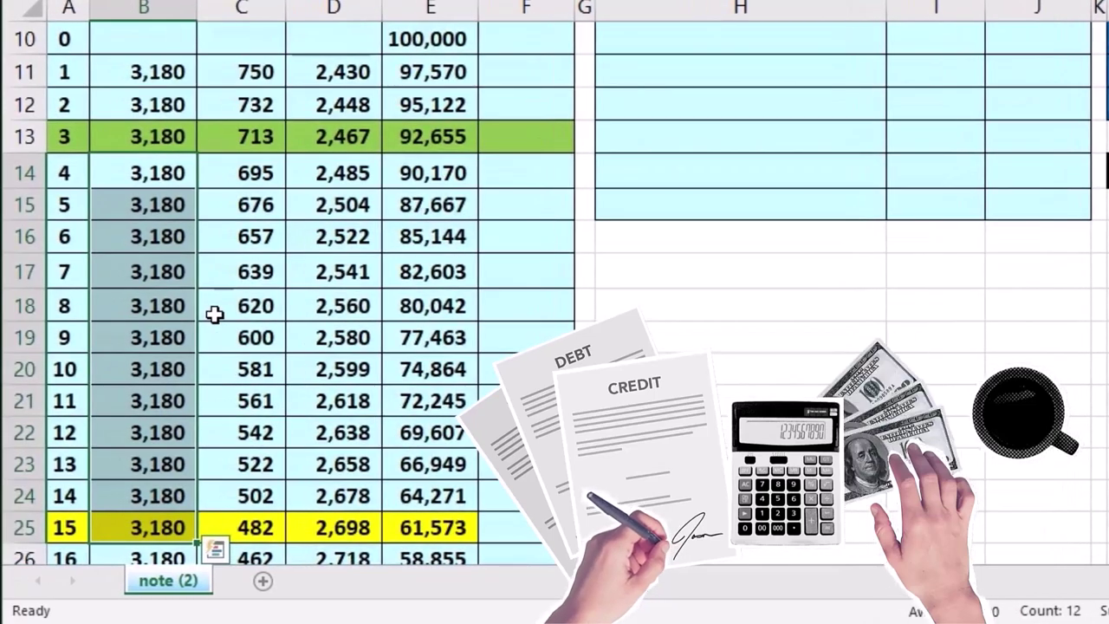
# Total the principal reductions for periods 4 to 15 (D14:D25), and compare the principal balances at payments 3 and 15.
pyautogui.click(431, 137)
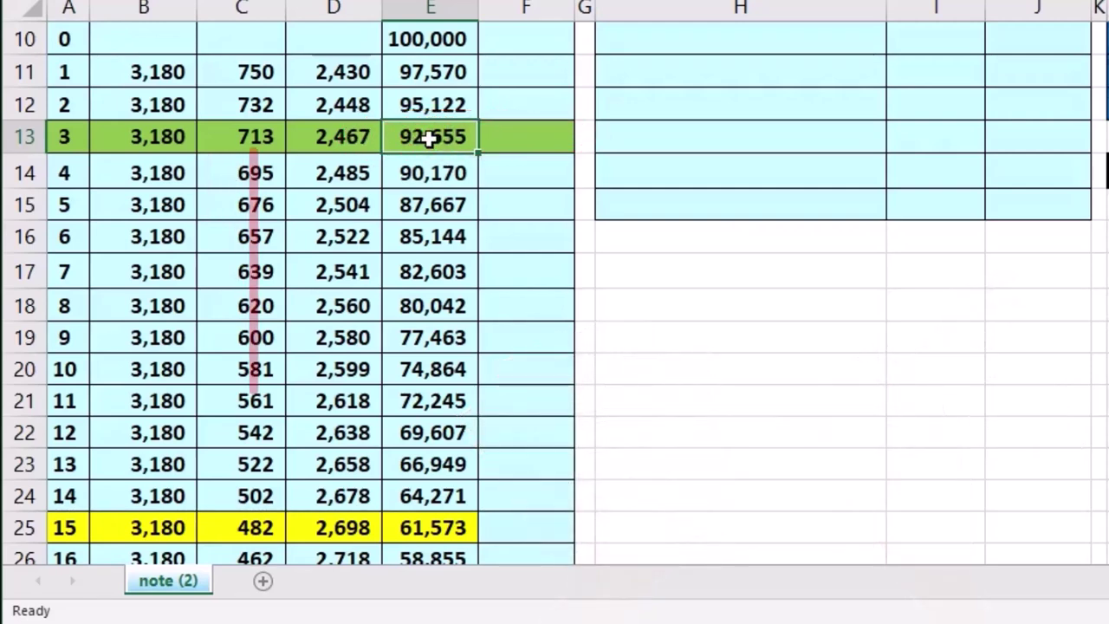
pyautogui.click(359, 173)
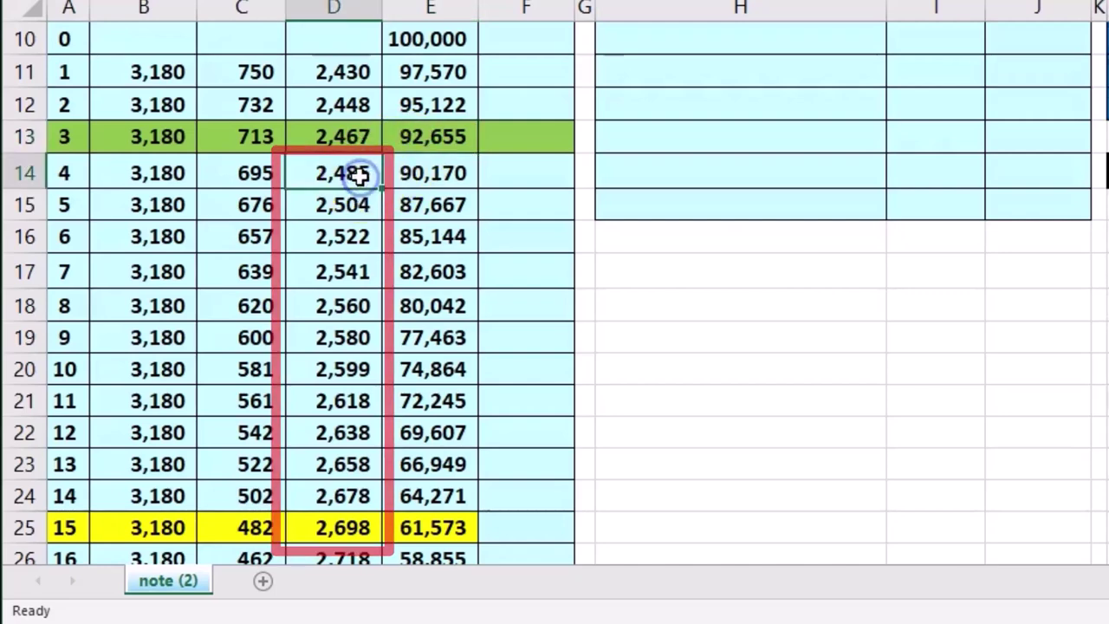
pyautogui.moveTo(359, 173); pyautogui.dragTo(346, 514)
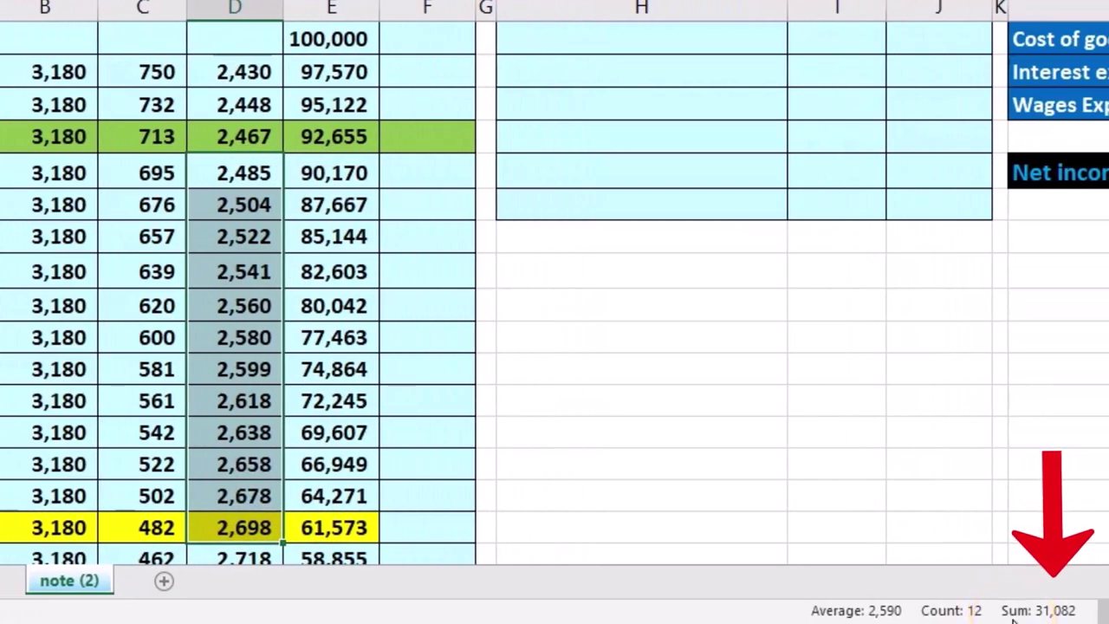
pyautogui.click(344, 147)
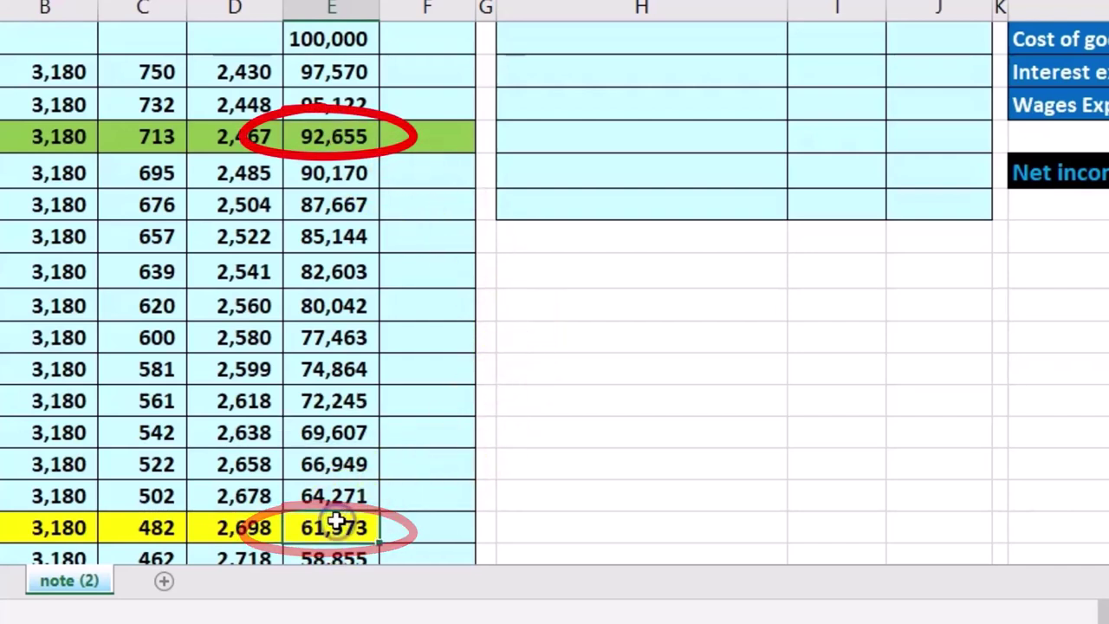
# Total the principal reductions for periods 4 to 15 in F25, beside the payment 15 balance, with =SUM(D14:D25).
pyautogui.click(438, 529)
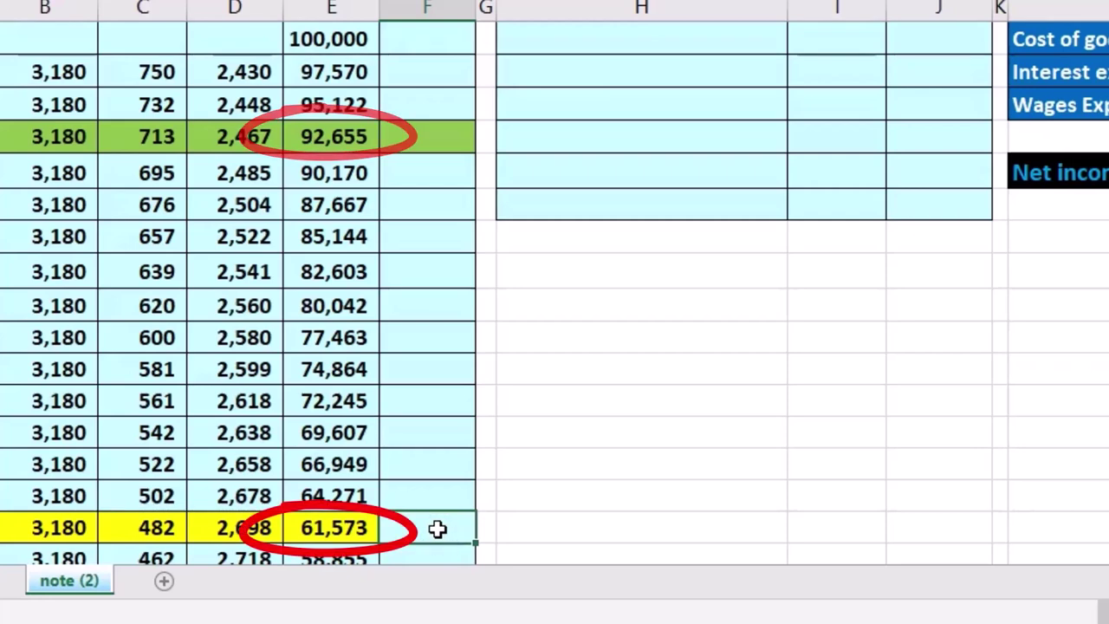
pyautogui.write('=s')
pyautogui.write('u')
pyautogui.press('BackSpace')
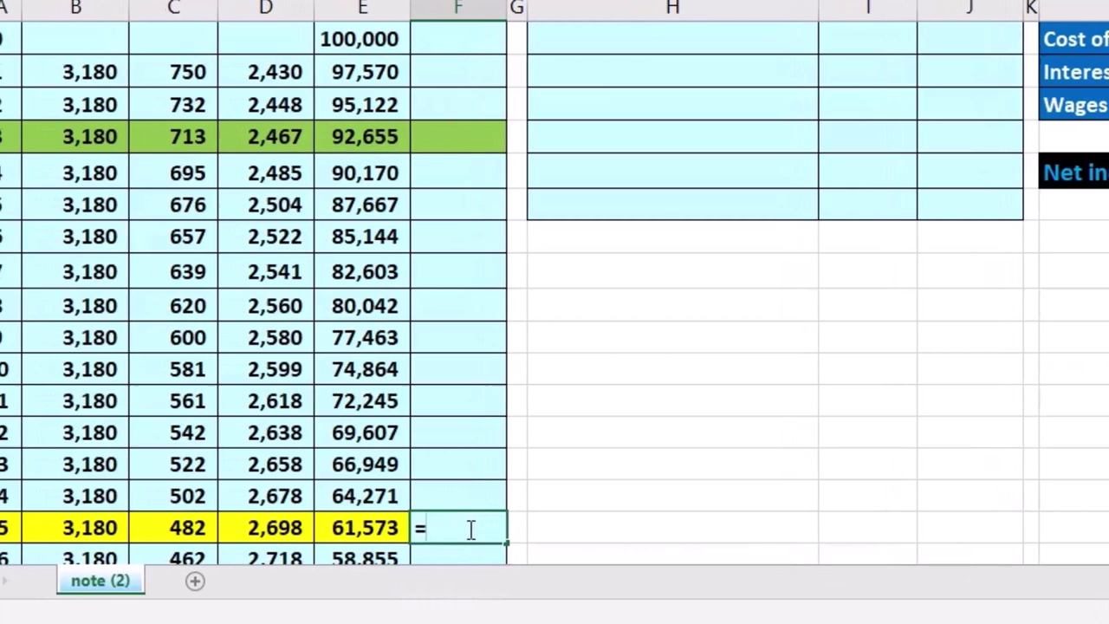
pyautogui.write('sum')
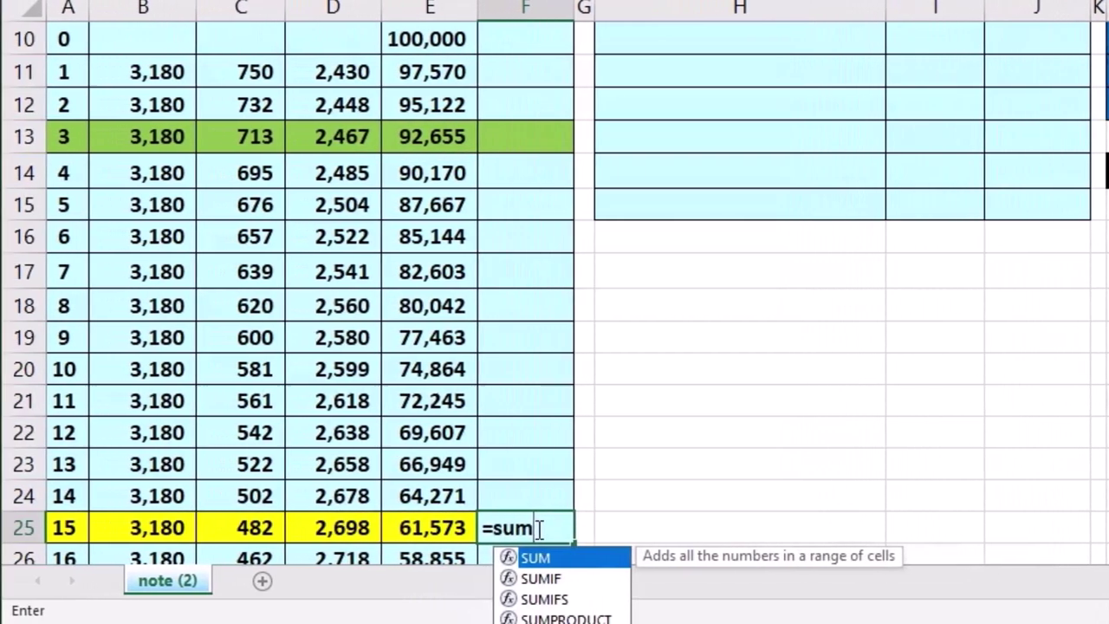
pyautogui.doubleClick(524, 558)
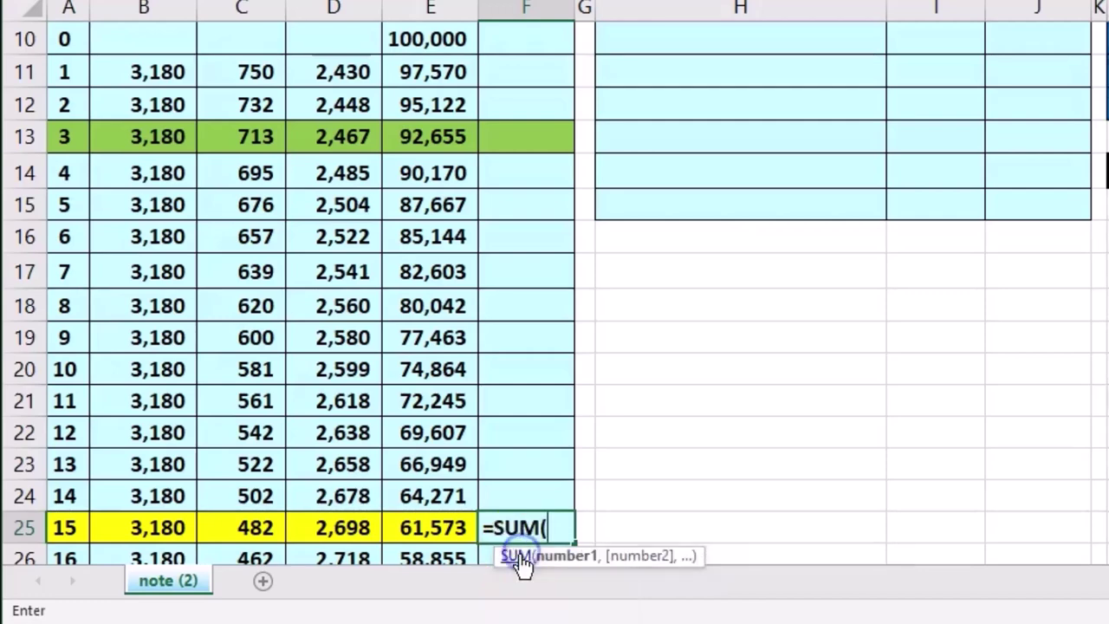
pyautogui.moveTo(332, 174); pyautogui.dragTo(340, 527)
pyautogui.press('Return')
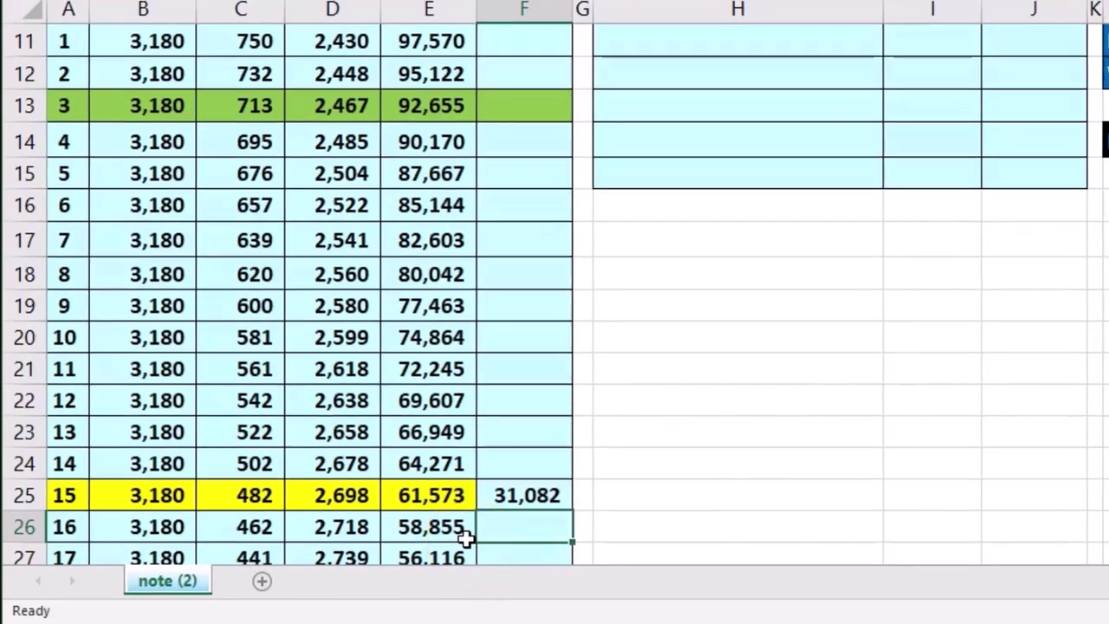
# Subtract 61573 from 92655 in the Calculator, and compare the difference with the principal total in F25 and the balance in E25.
pyautogui.press('XF86Calculator')
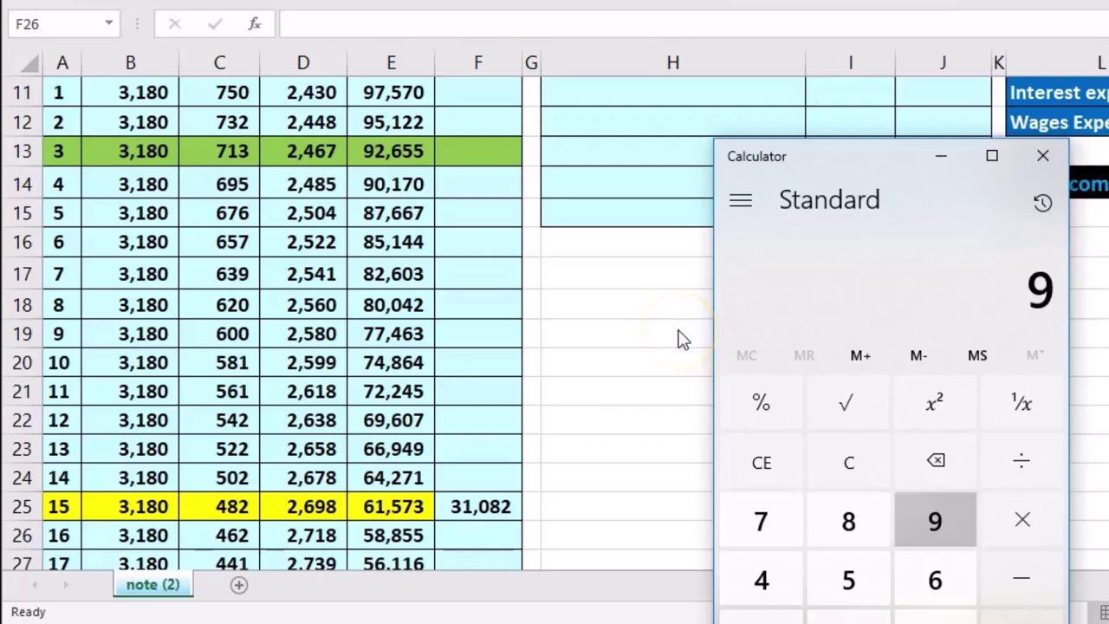
pyautogui.write('92655 - 615')
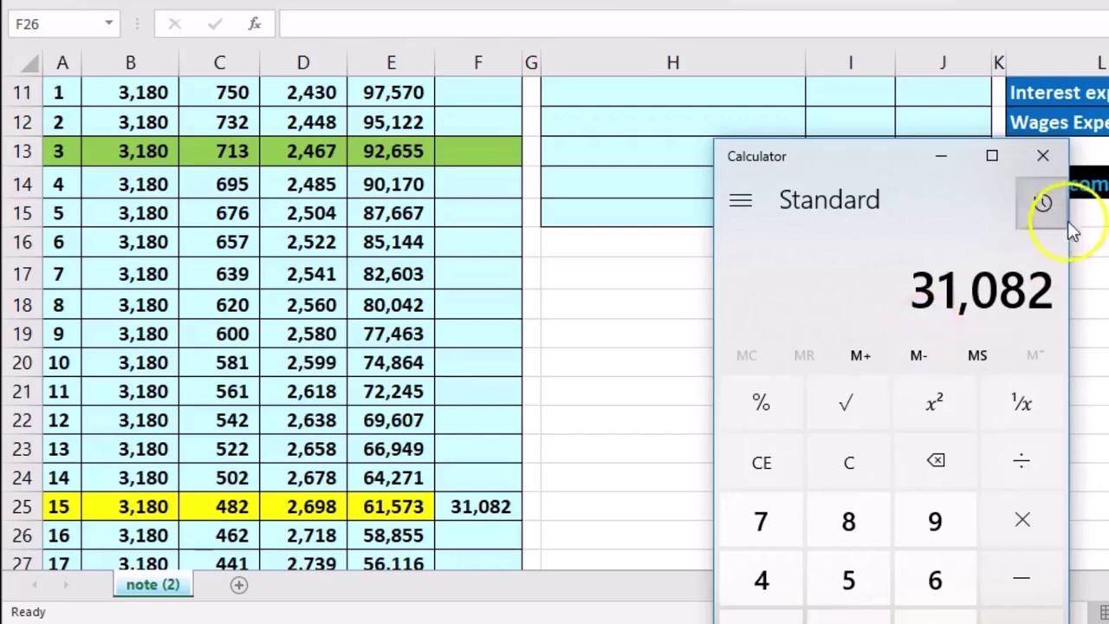
pyautogui.click(1043, 156)
pyautogui.click(514, 507)
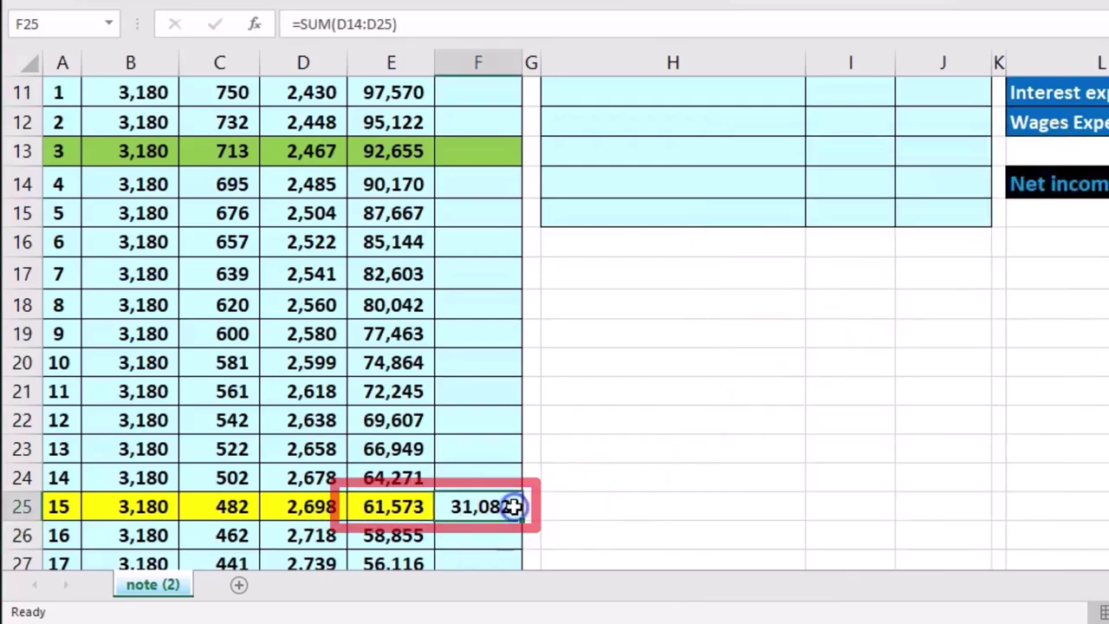
pyautogui.click(426, 505)
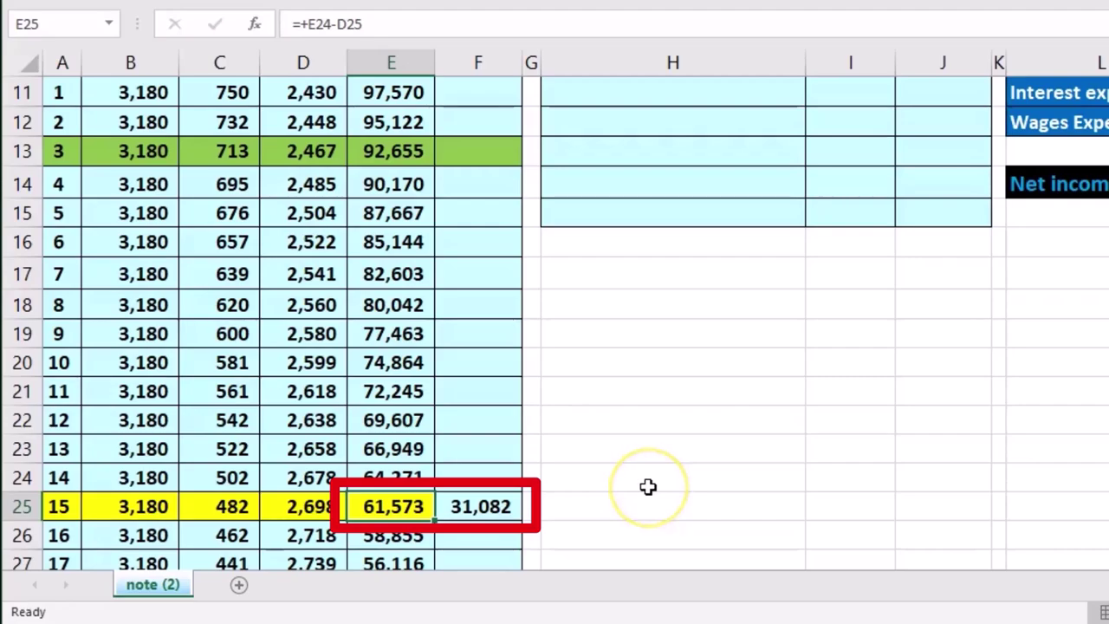
# Examine the beginning trial balance amounts of Loan Payable ST and Loan Payable LT.
pyautogui.scroll(1, 648, 487)
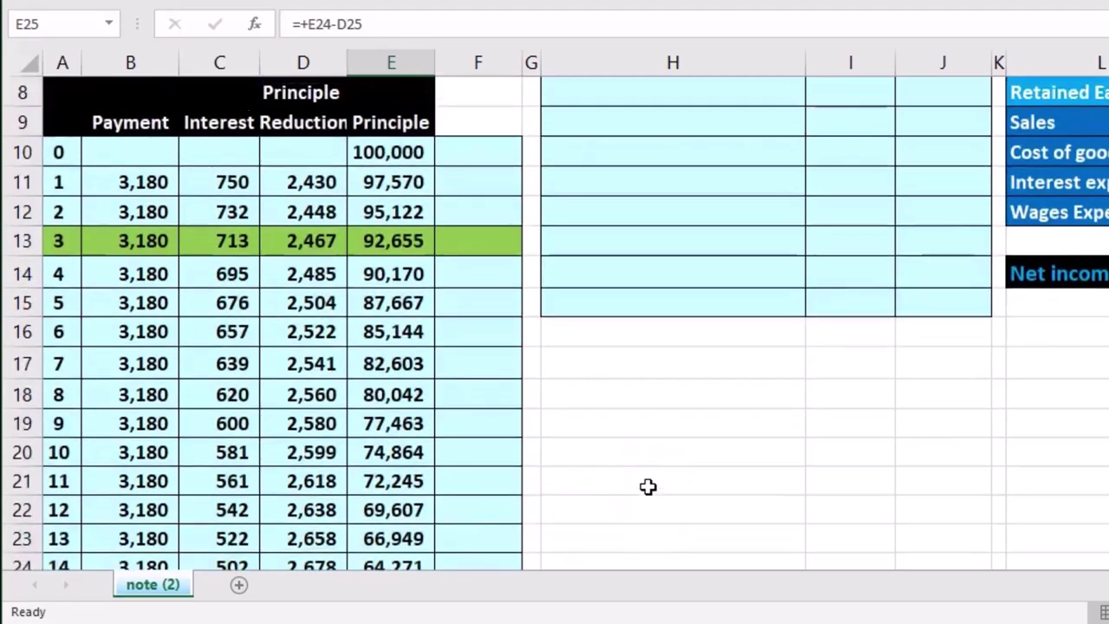
pyautogui.scroll(2, 648, 487)
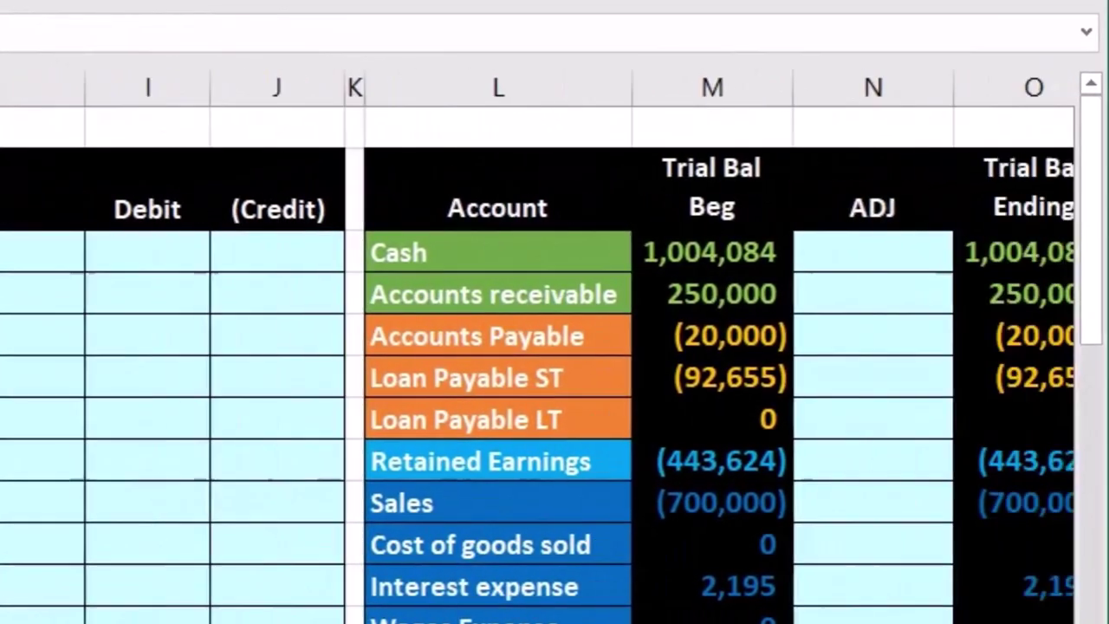
pyautogui.hscroll(1, 594, 468)
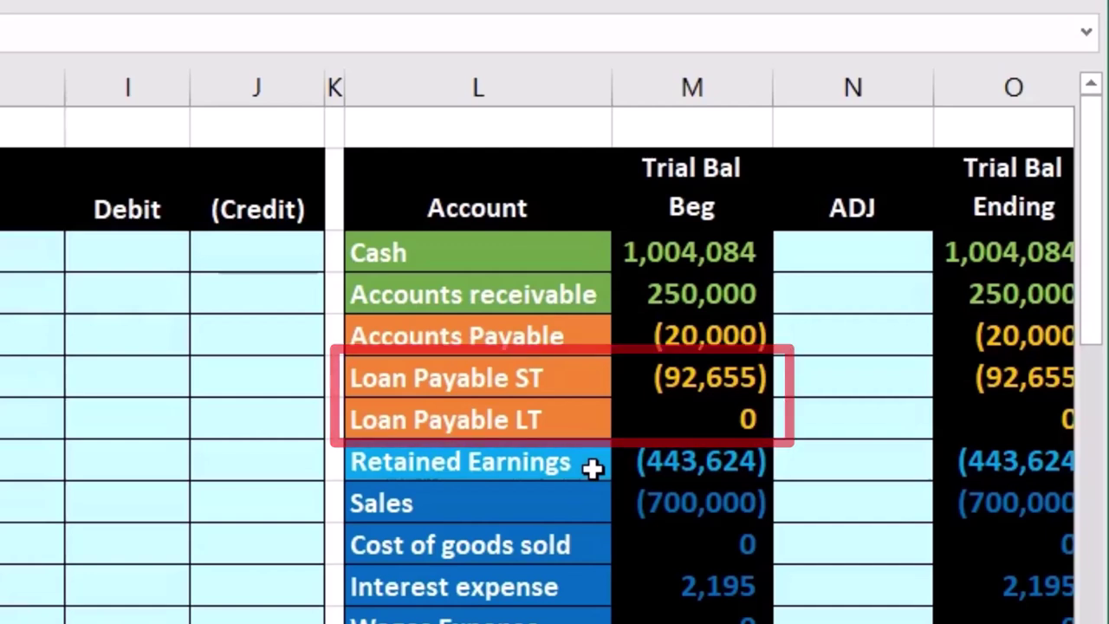
pyautogui.click(578, 543)
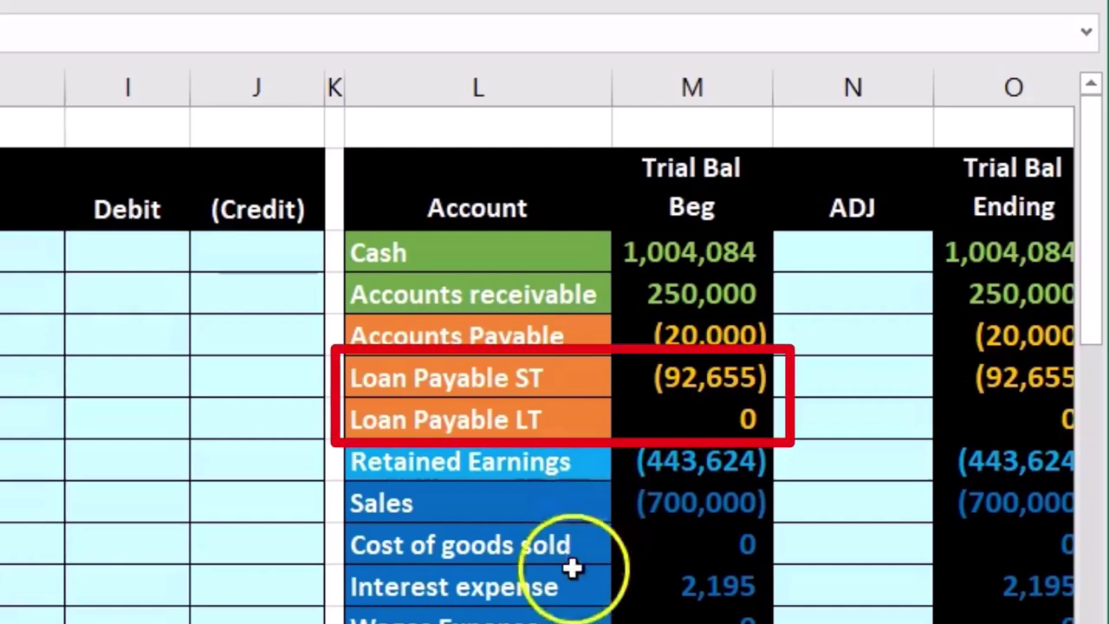
pyautogui.hscroll(3, 537, 347)
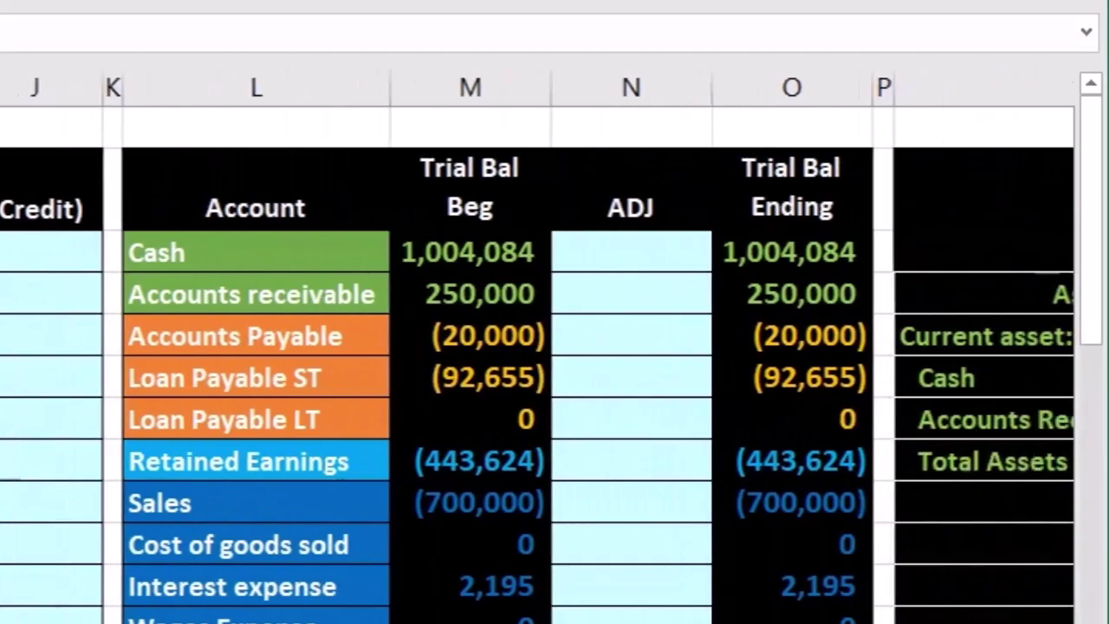
pyautogui.click(340, 382)
pyautogui.click(478, 386)
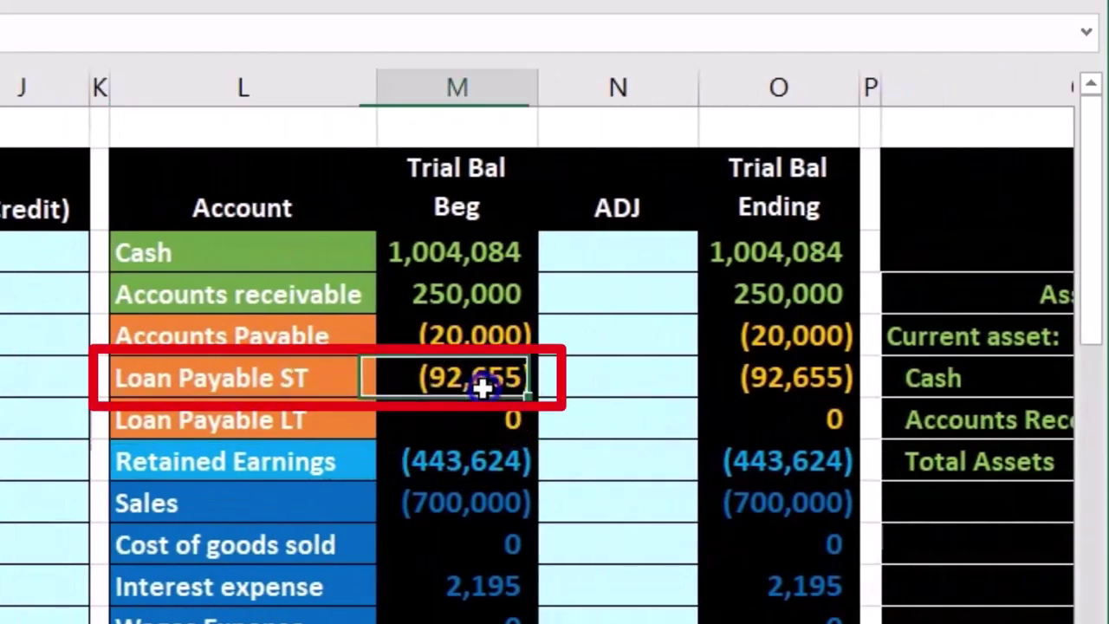
pyautogui.click(464, 400)
# Copy the Loan Payable ST account name from the trial balance into the first journal entry row, pasting values only.
pyautogui.click(268, 379)
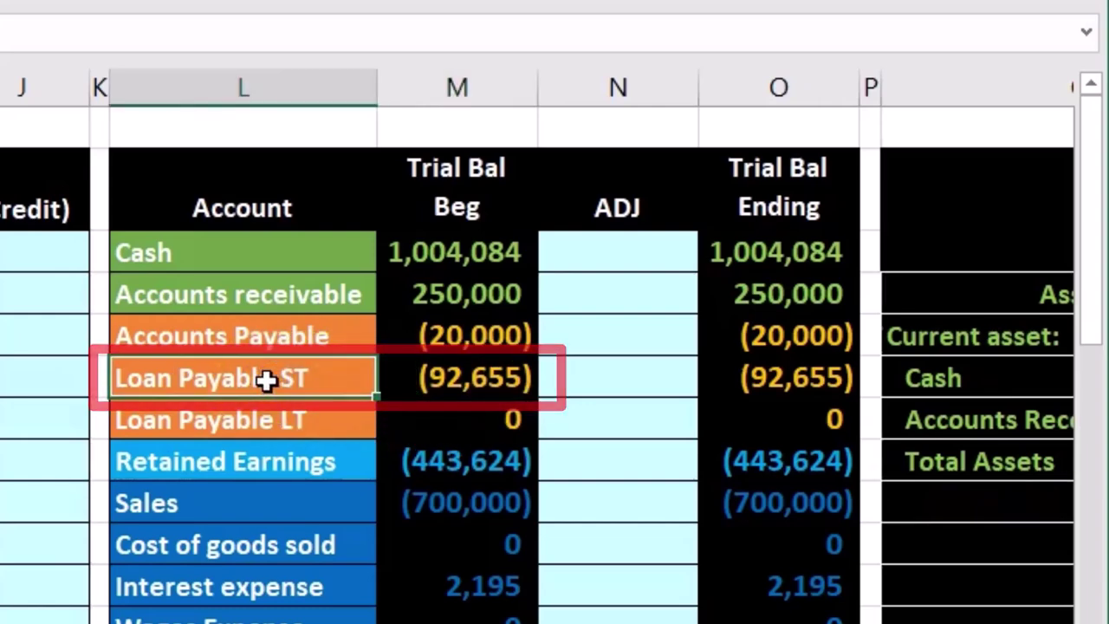
pyautogui.rightClick(266, 380)
pyautogui.click(292, 440)
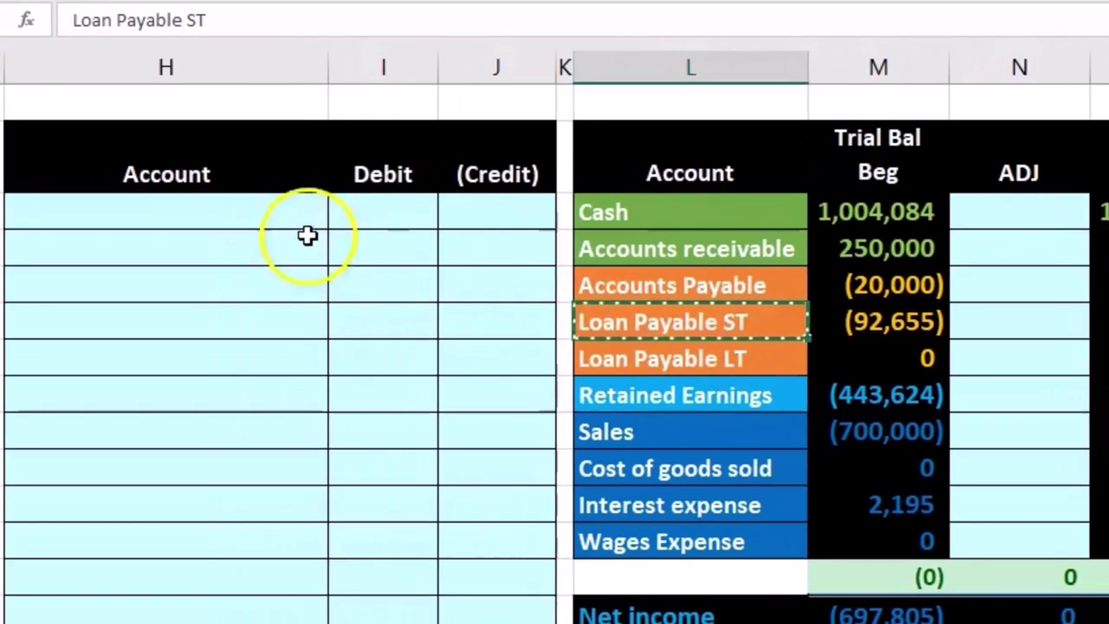
pyautogui.click(287, 218)
pyautogui.rightClick(287, 218)
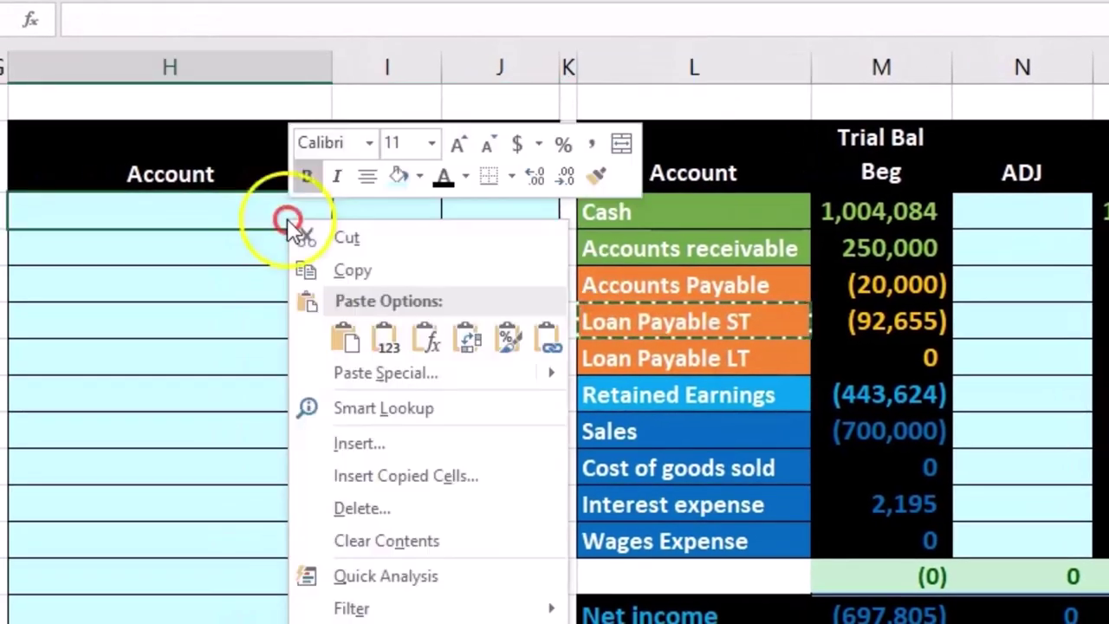
pyautogui.click(384, 335)
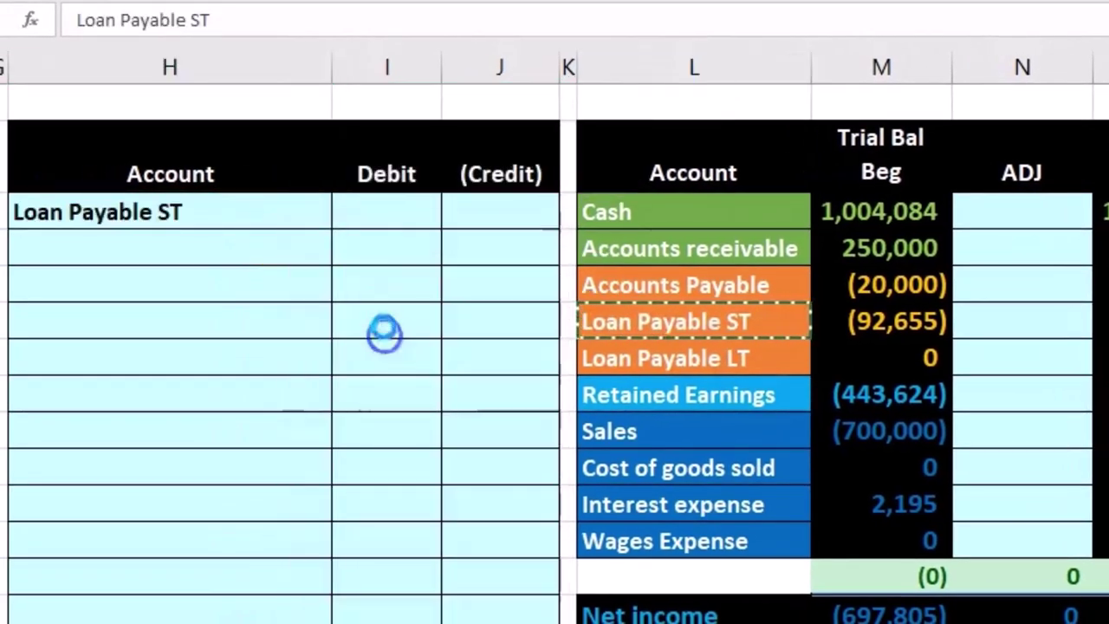
# Check the payment 3 principal balance in E13 and the 12-month principal total in F25 as the basis for the debit.
pyautogui.click(378, 221)
pyautogui.scroll(-3, 395, 280)
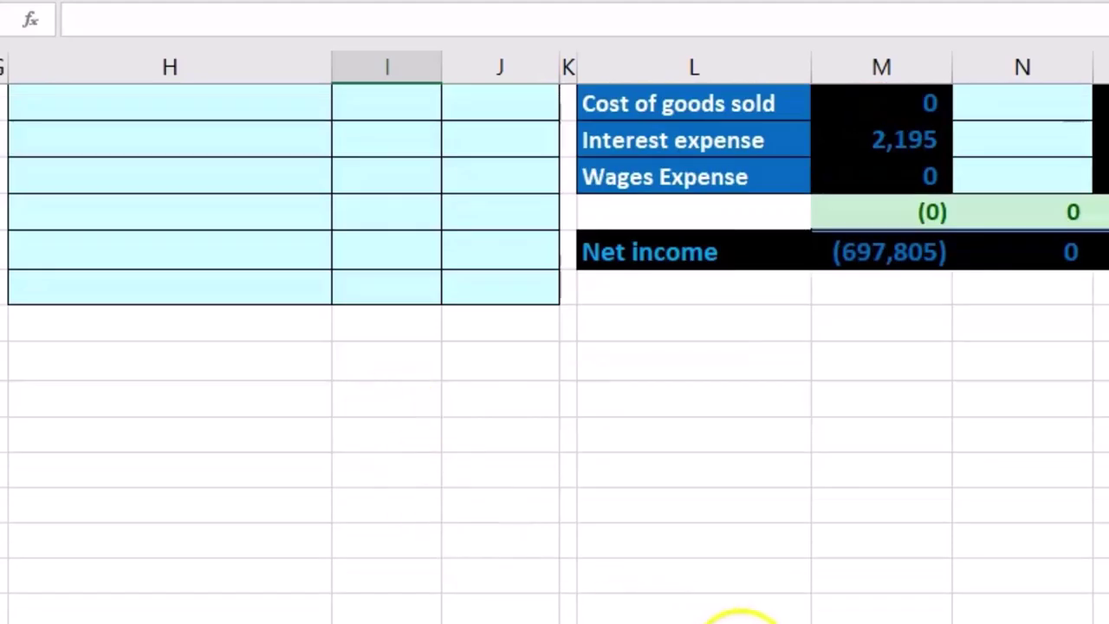
pyautogui.hscroll(-2, 778, 601)
pyautogui.scroll(-4, 777, 602)
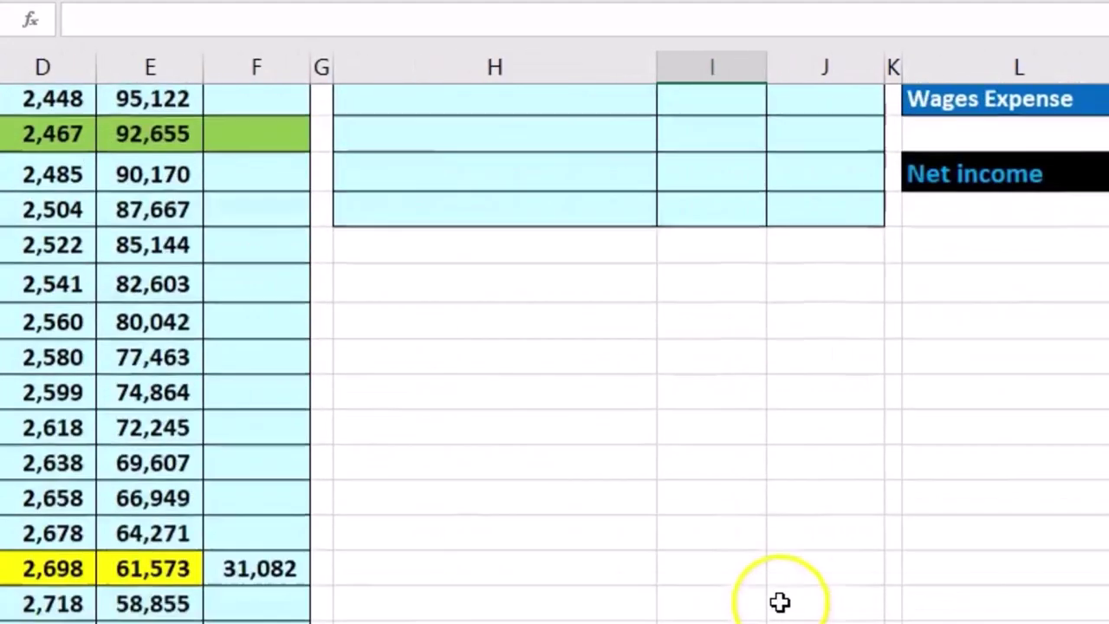
pyautogui.scroll(3, 769, 597)
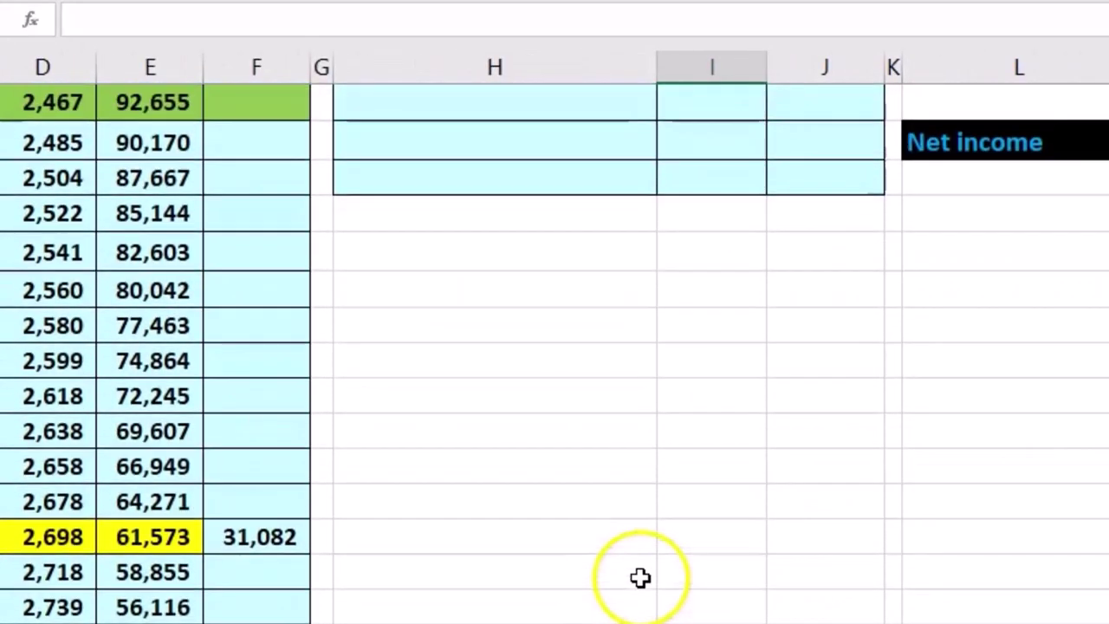
pyautogui.click(141, 111)
pyautogui.click(255, 537)
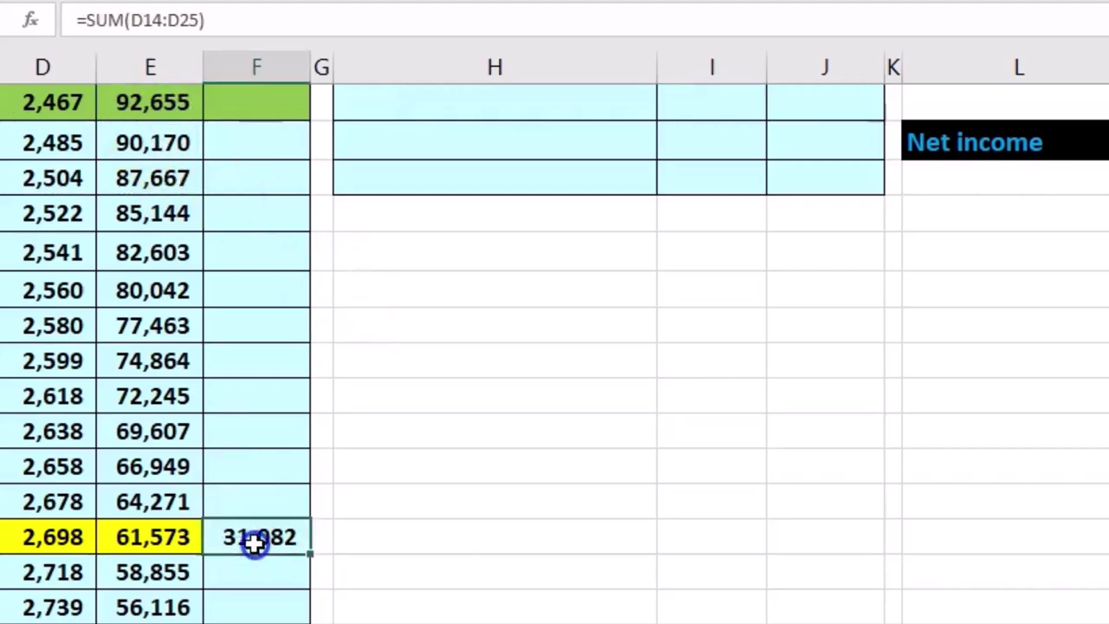
pyautogui.scroll(2, 499, 551)
pyautogui.scroll(3, 501, 552)
# Enter the Loan Payable ST debit as the payment 3 balance less the 12-month principal total, using =E13-F25.
pyautogui.click(684, 211)
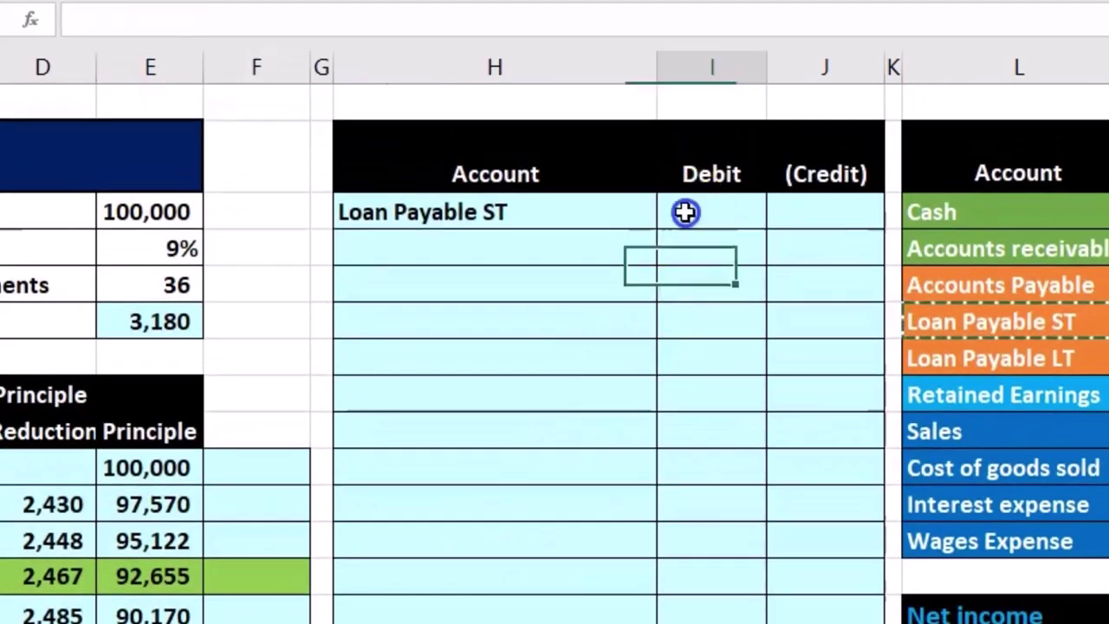
pyautogui.scroll(-2, 486, 334)
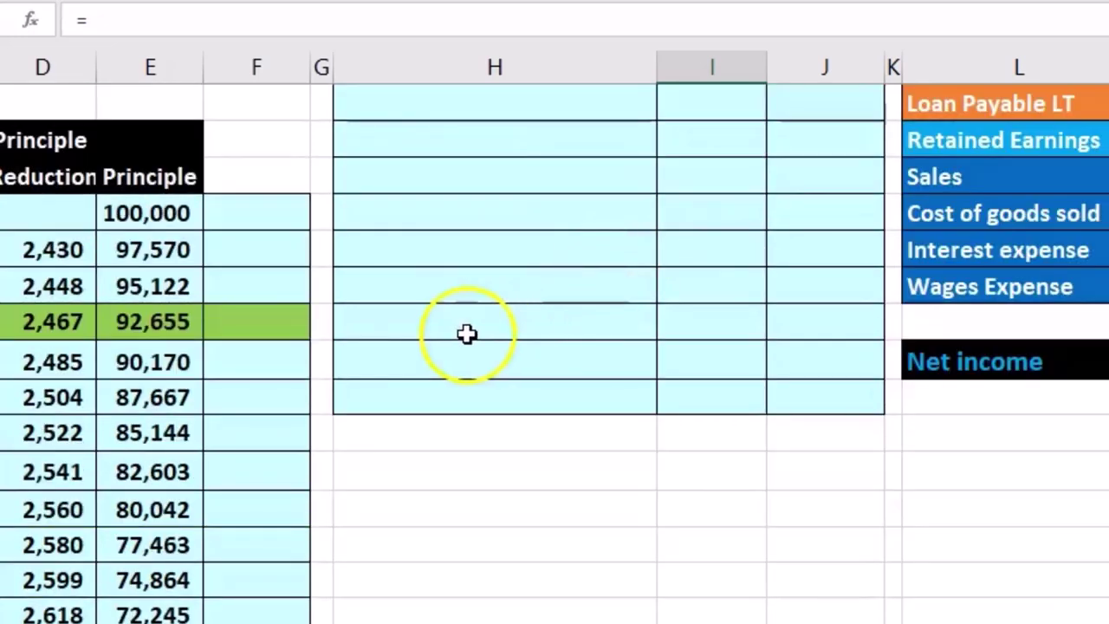
pyautogui.click(177, 334)
pyautogui.scroll(-1, 463, 395)
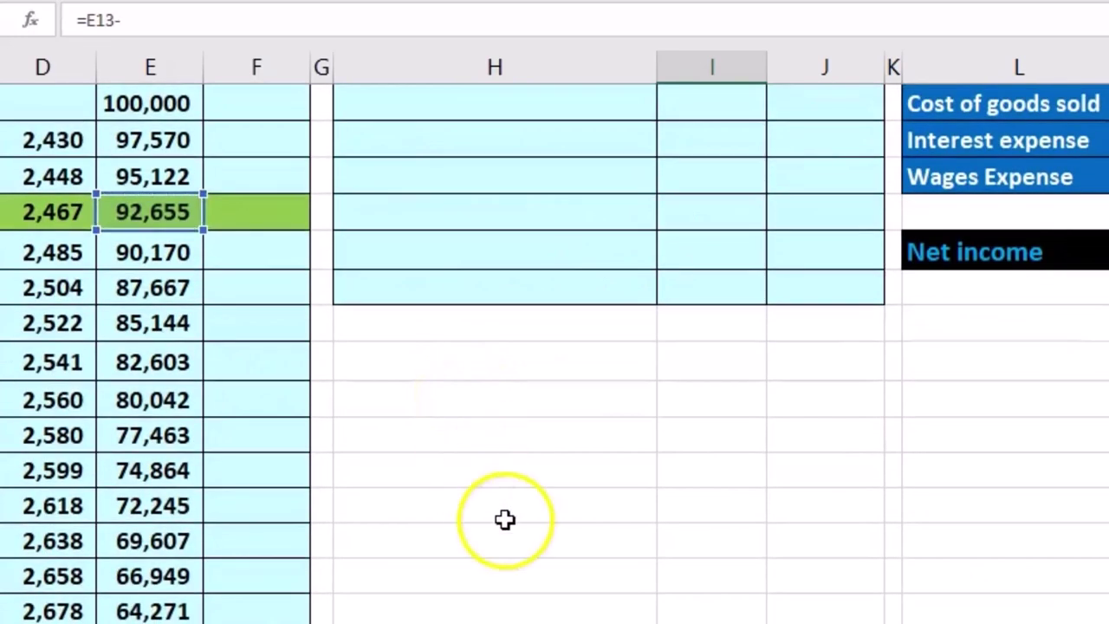
pyautogui.scroll(-1, 506, 519)
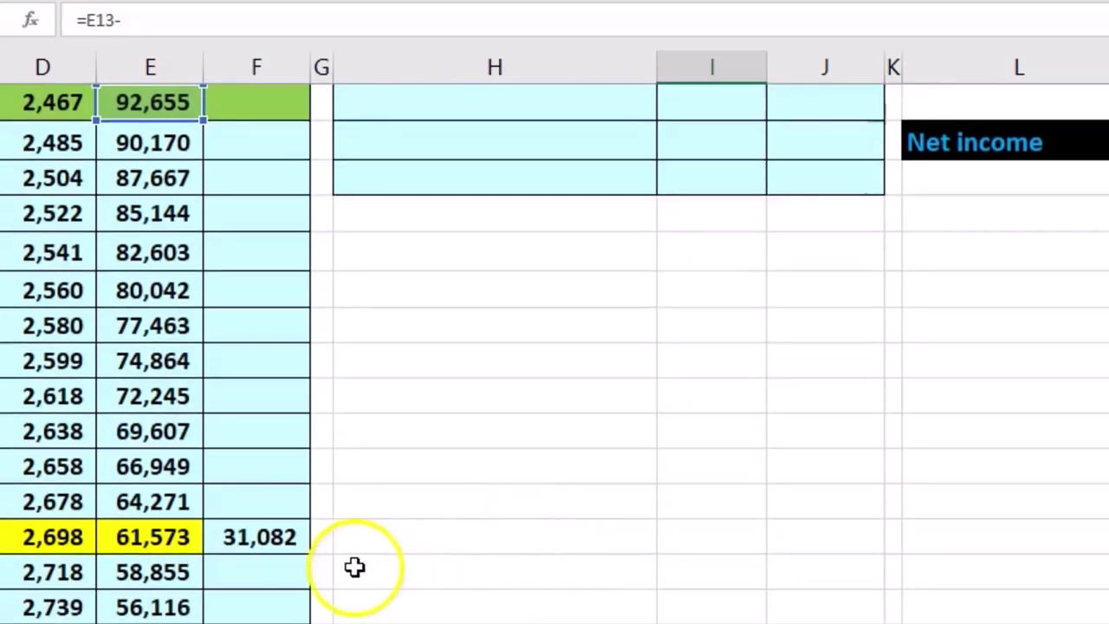
pyautogui.click(283, 541)
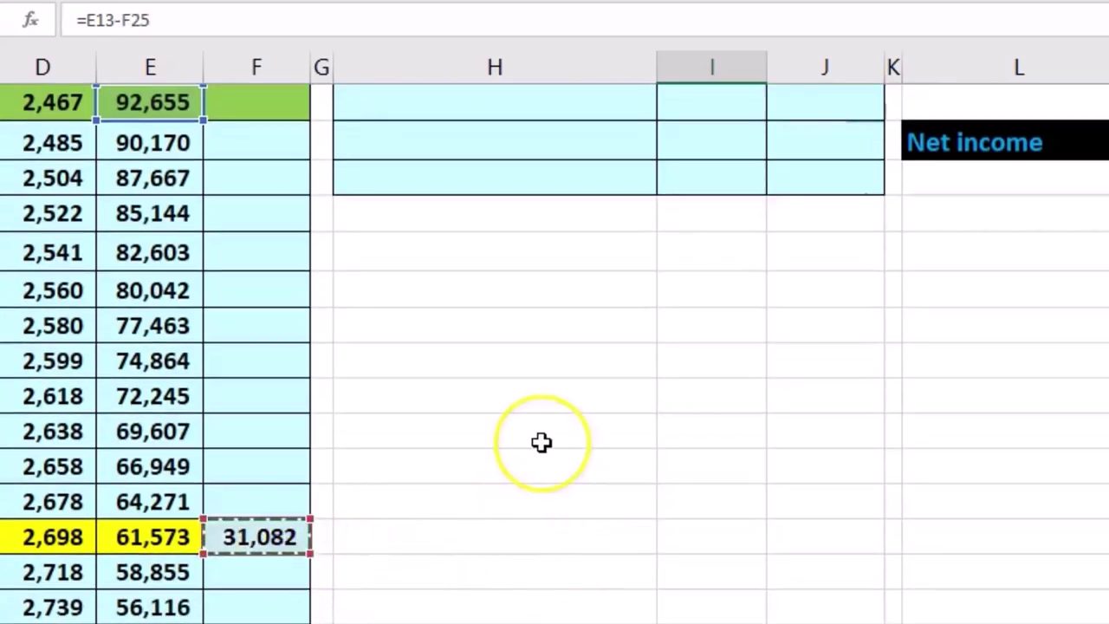
pyautogui.press('Return')
# Compare the Loan Payable ST debit with the principal balance at payment 15 in the amortization table.
pyautogui.scroll(4, 540, 441)
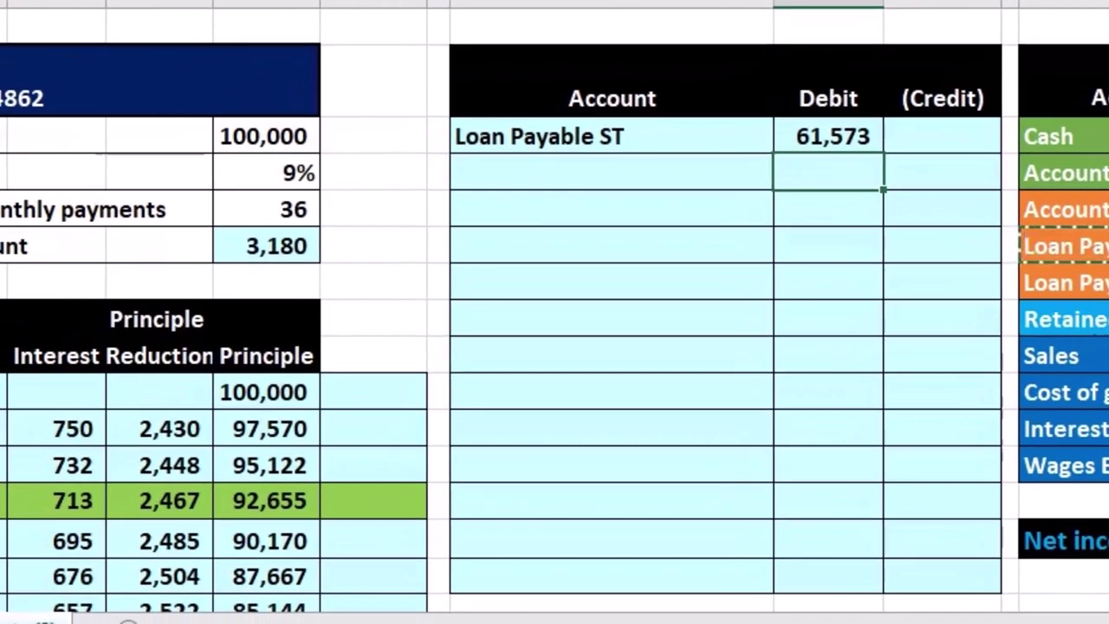
pyautogui.scroll(-4, 527, 531)
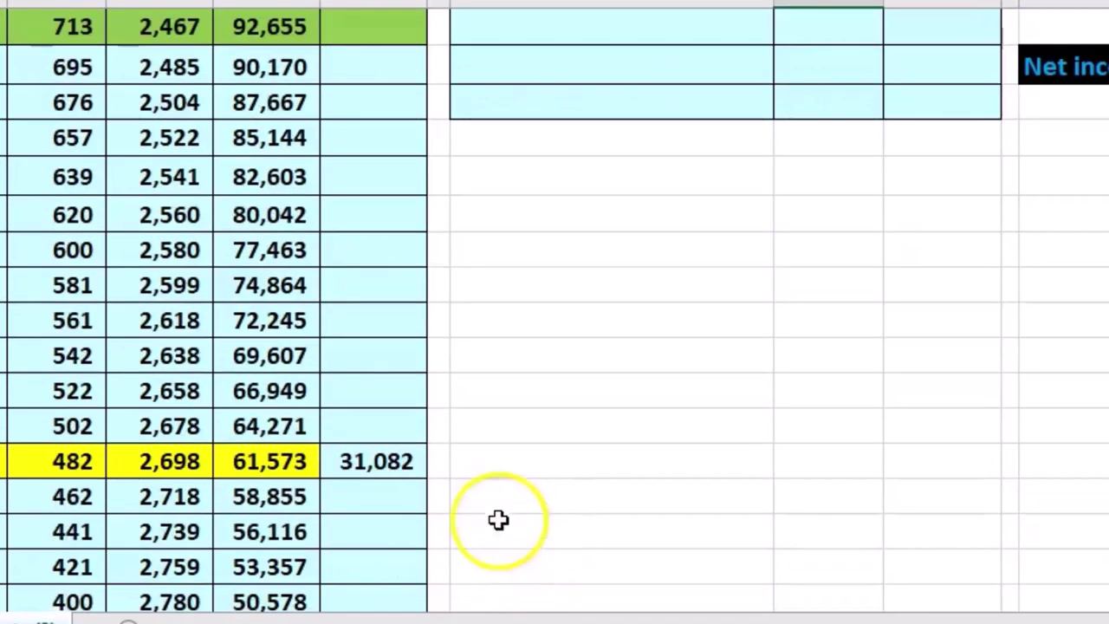
pyautogui.click(292, 472)
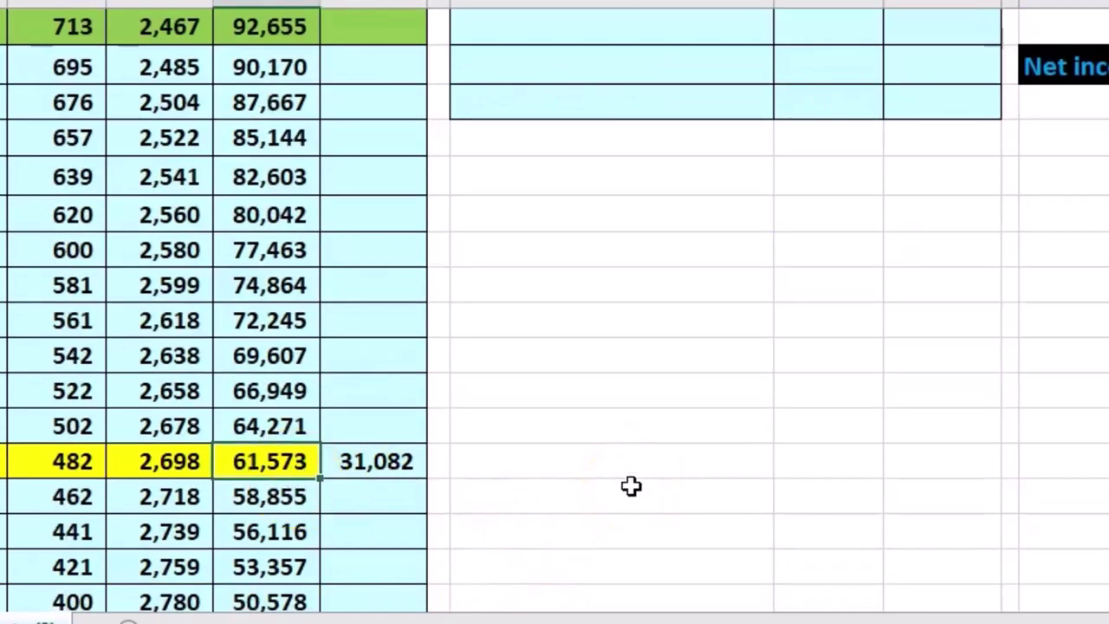
# Enter the credit in the second journal entry row as the negative of the Loan Payable ST debit.
pyautogui.scroll(4, 631, 486)
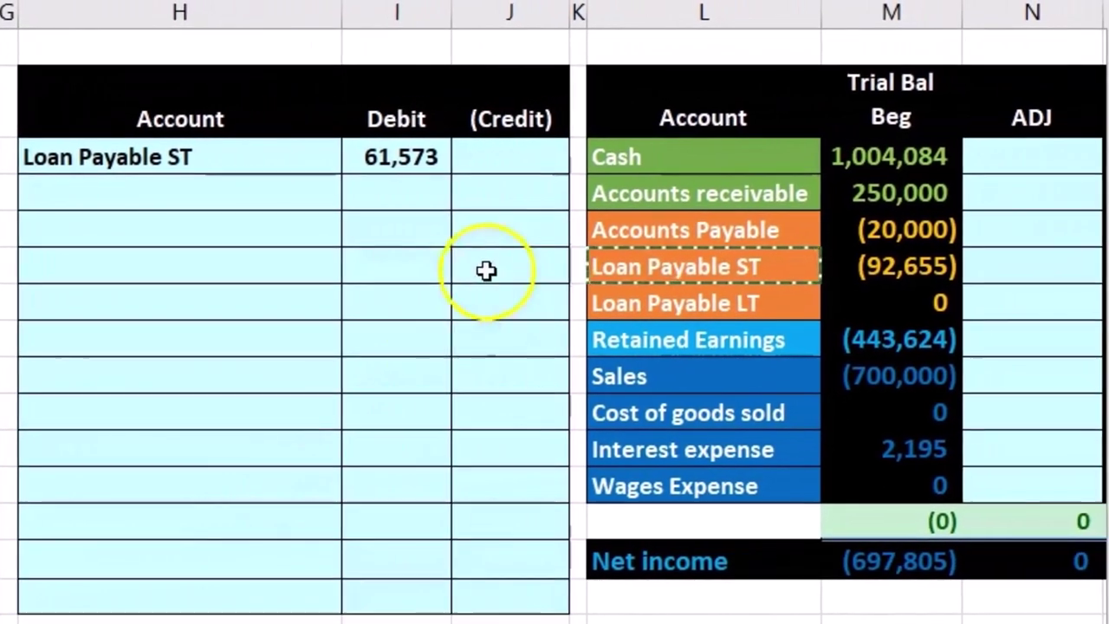
pyautogui.click(751, 188)
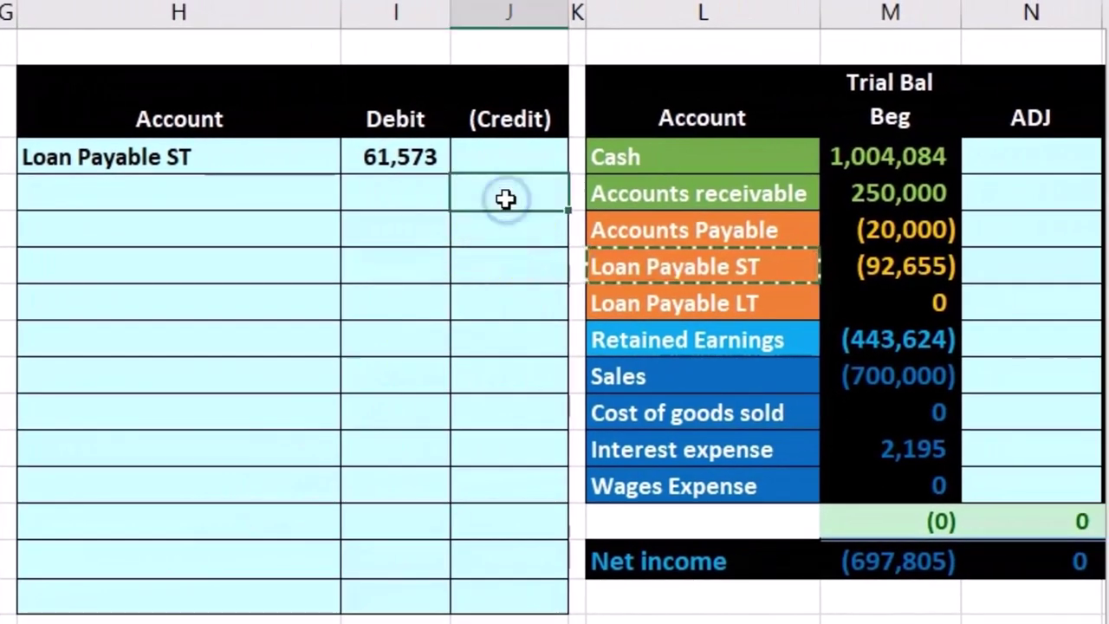
pyautogui.write('-')
pyautogui.press('Left')
pyautogui.press('Up')
pyautogui.press('Return')
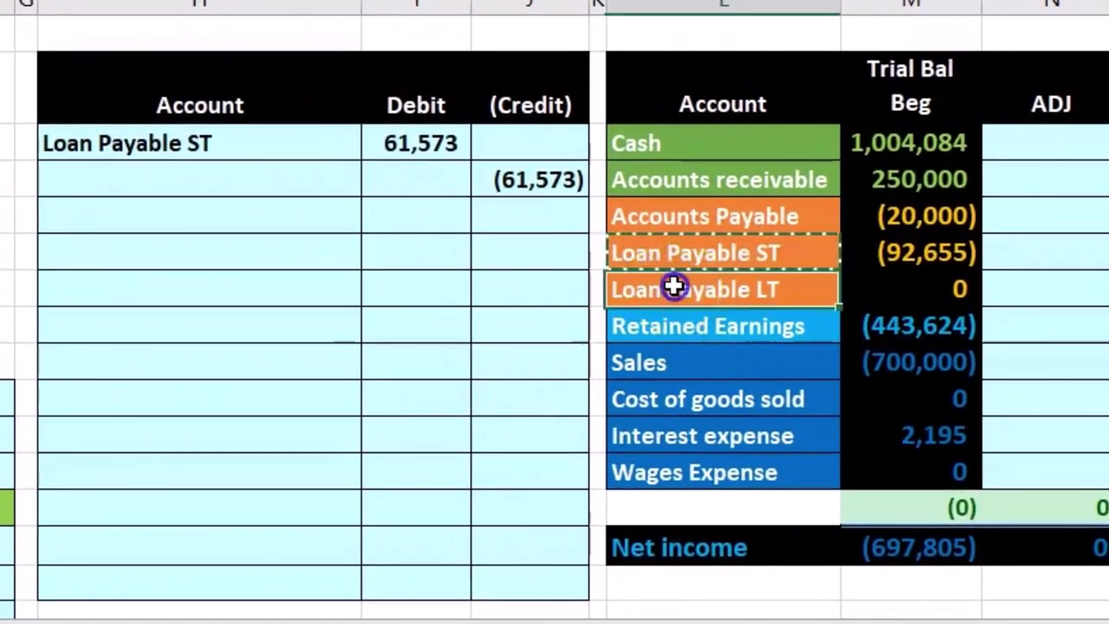
# Copy the Loan Payable LT account name from the trial balance into the second journal entry row and indent it.
pyautogui.rightClick(674, 287)
pyautogui.click(728, 338)
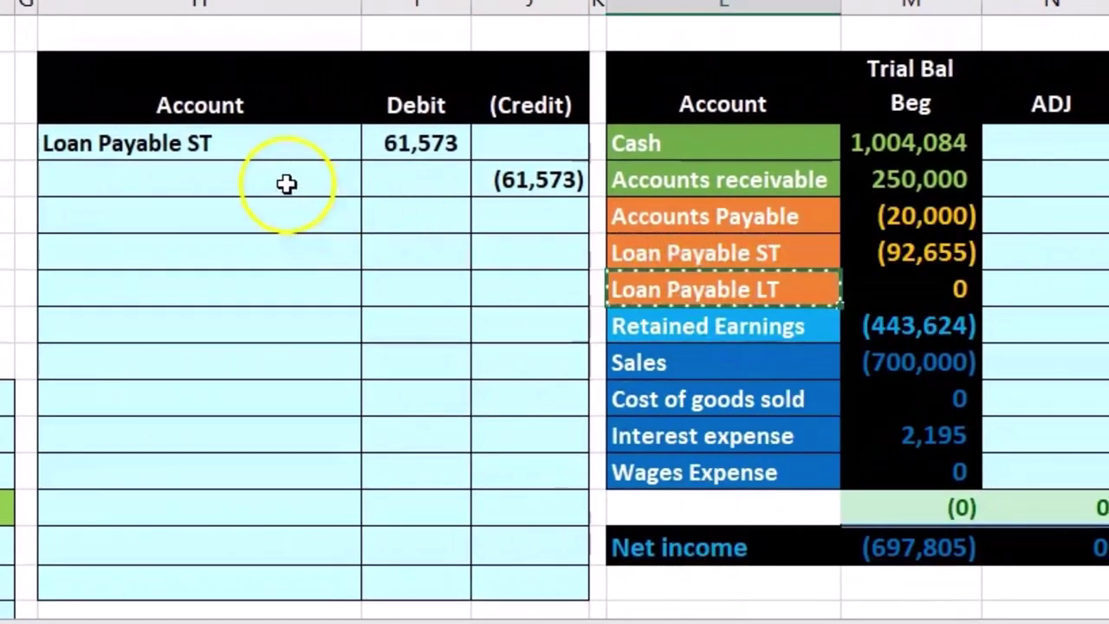
pyautogui.click(287, 180)
pyautogui.rightClick(310, 192)
pyautogui.click(385, 303)
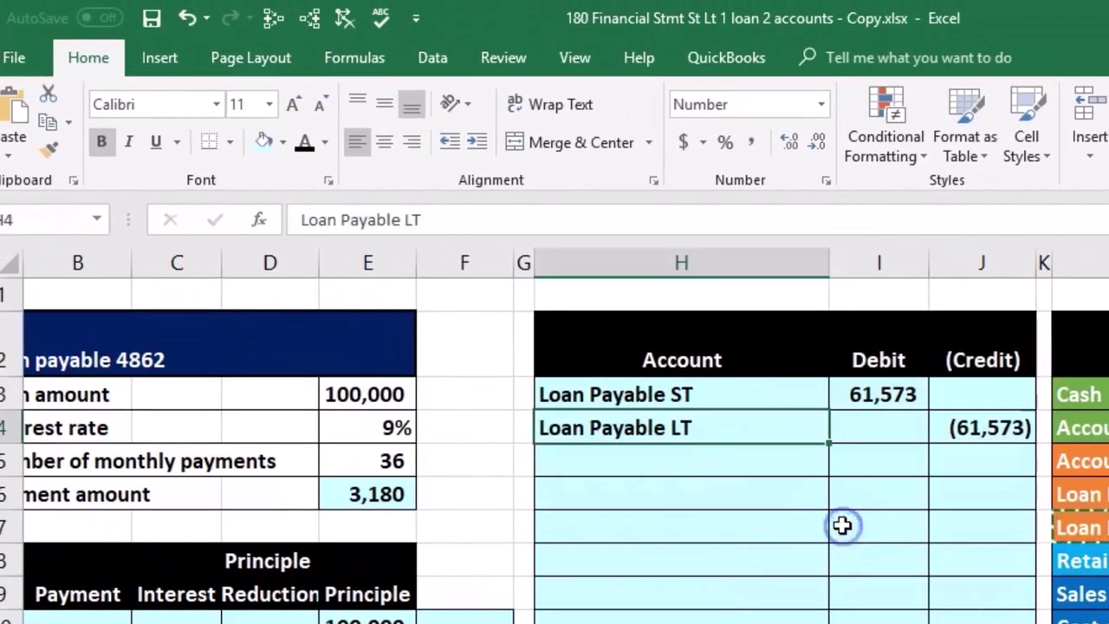
pyautogui.click(476, 140)
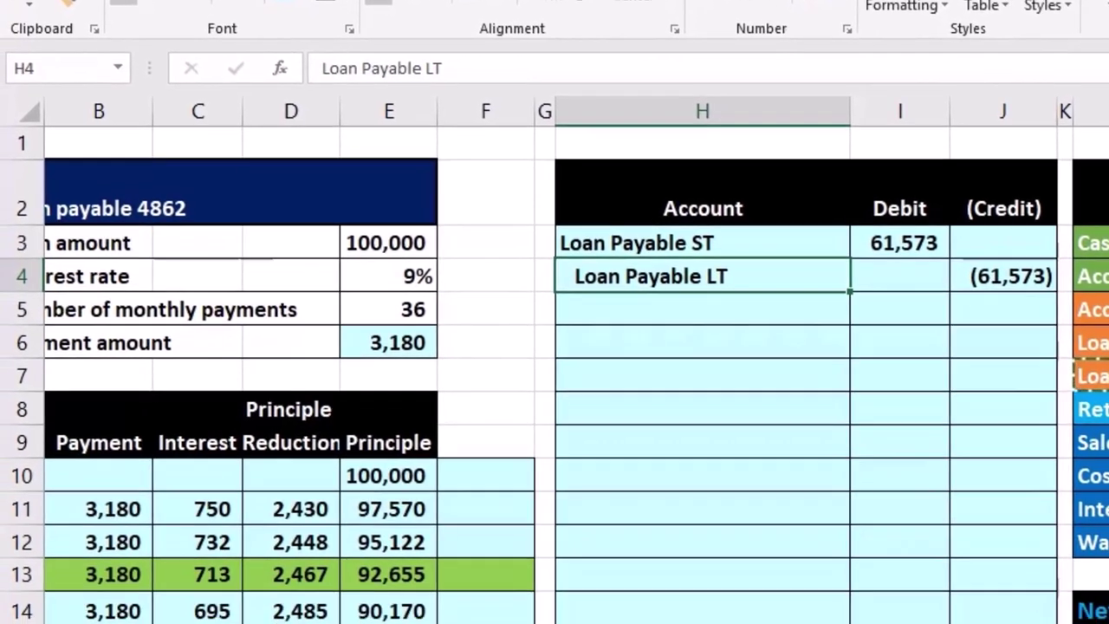
# Post the Loan Payable ST debit to its adjustment cell in the trial balance by linking to the journal entry amount.
pyautogui.hscroll(5, 555, 347)
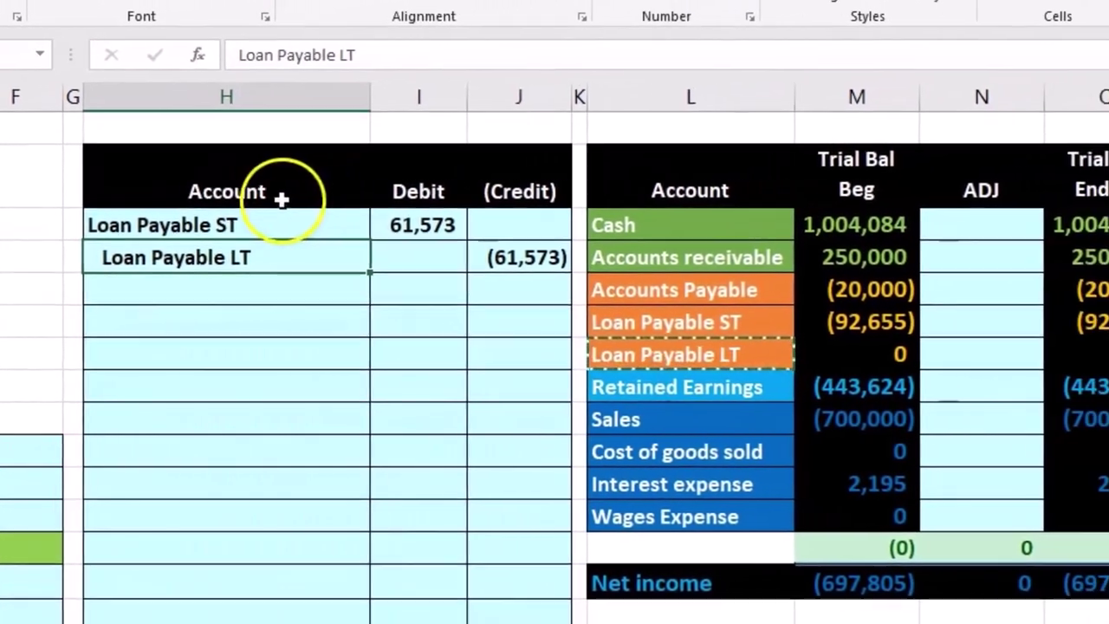
pyautogui.moveTo(433, 224); pyautogui.dragTo(472, 220)
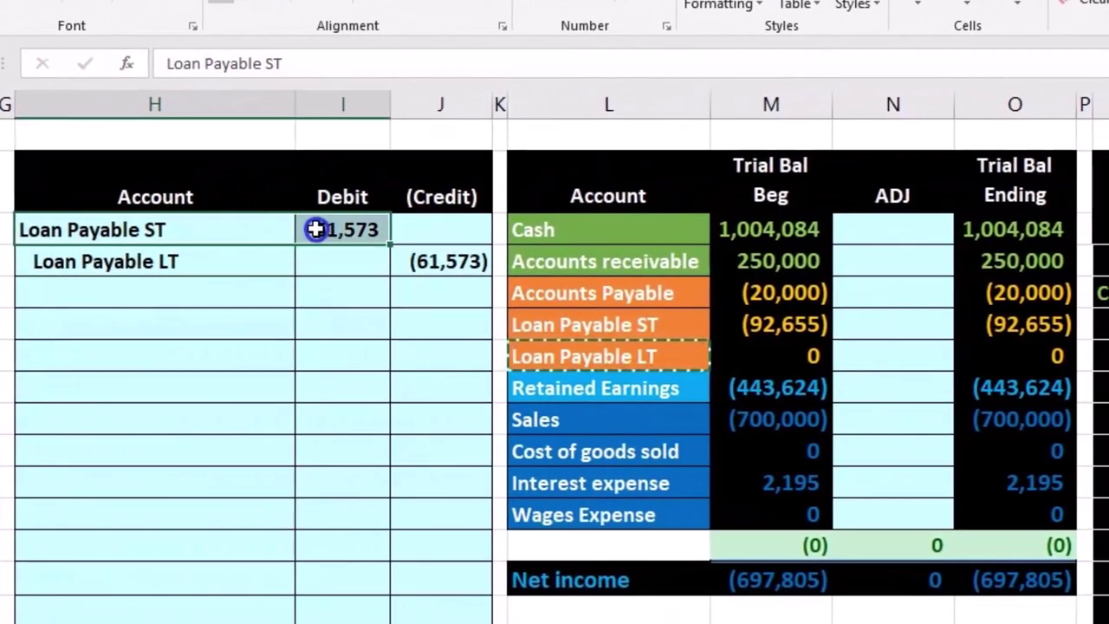
pyautogui.moveTo(672, 320); pyautogui.dragTo(762, 331)
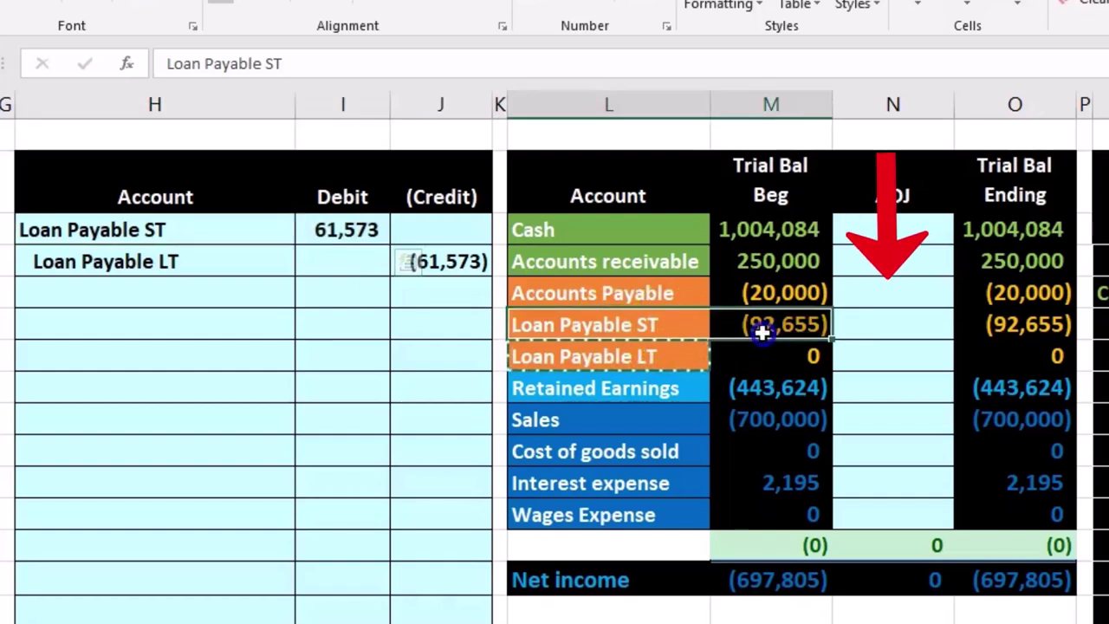
pyautogui.click(870, 326)
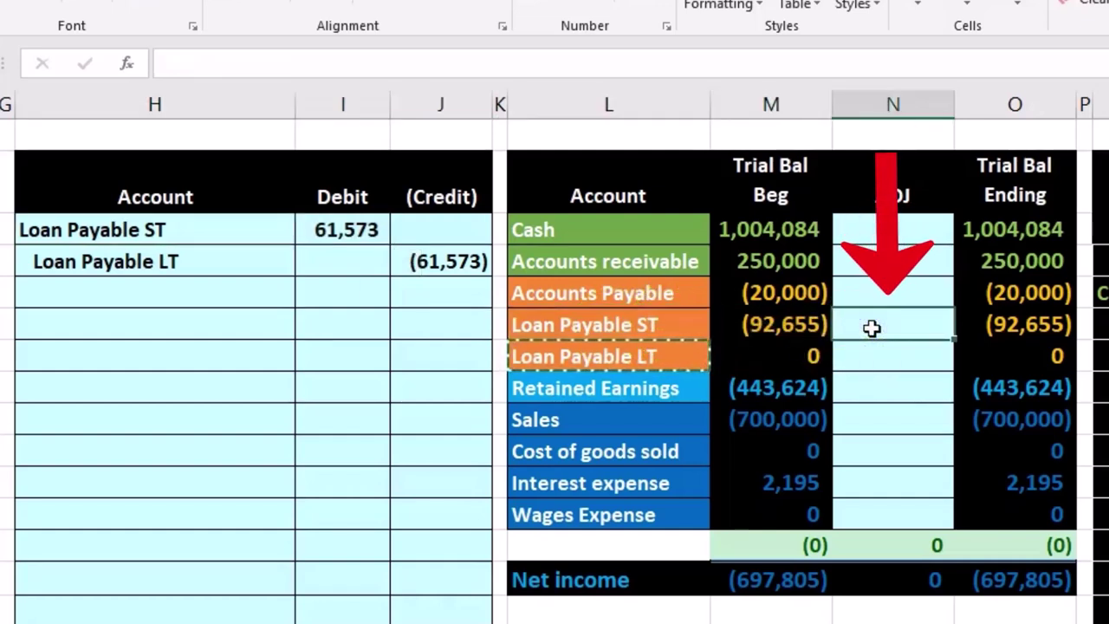
pyautogui.write('=')
pyautogui.click(370, 232)
pyautogui.press('Return')
pyautogui.click(991, 320)
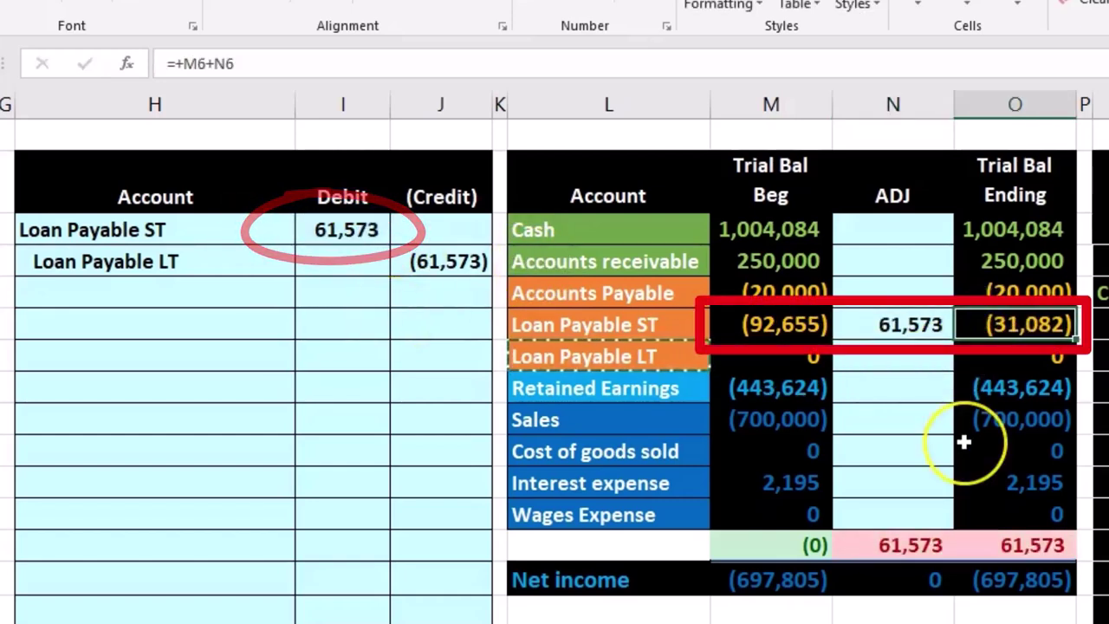
# Post the Loan Payable LT credit to its trial balance adjustment cell using =J4.
pyautogui.click(892, 354)
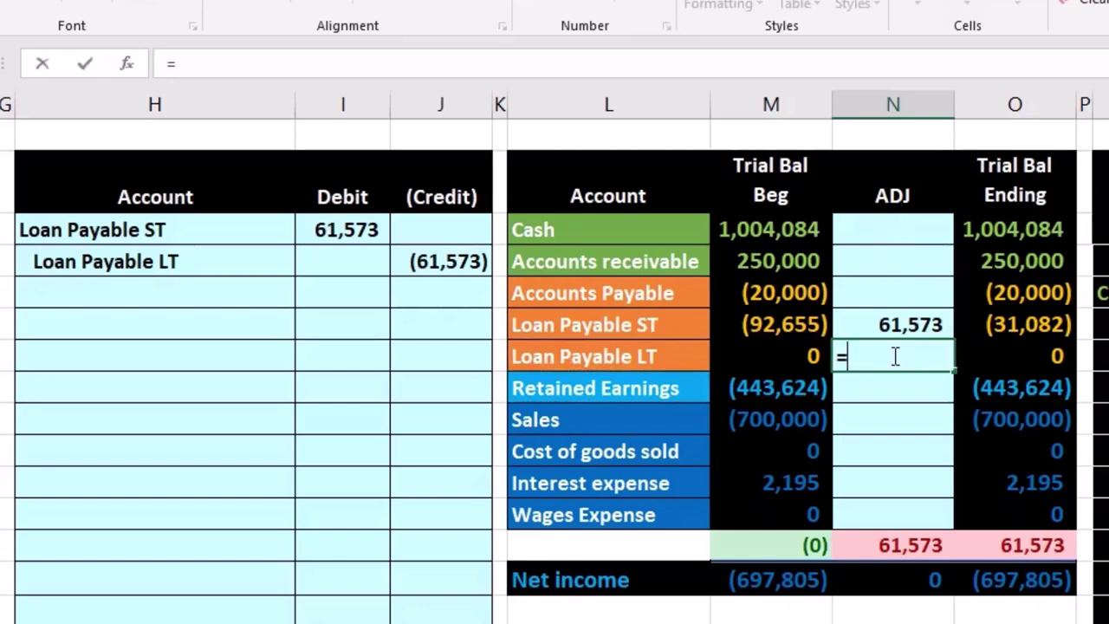
pyautogui.write('=')
pyautogui.click(442, 261)
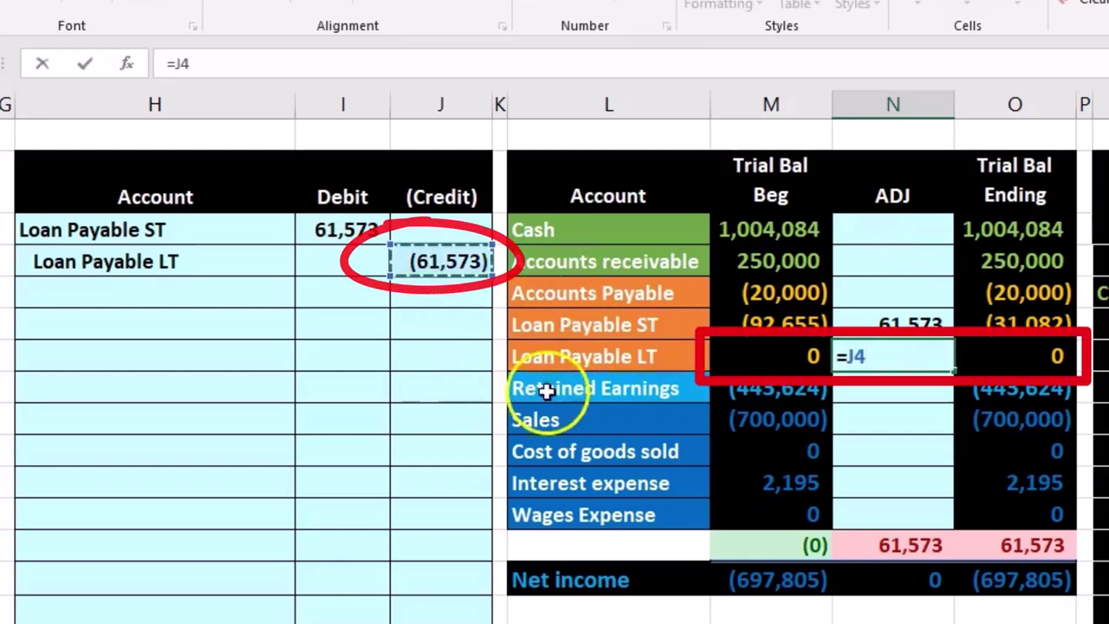
pyautogui.press('Return')
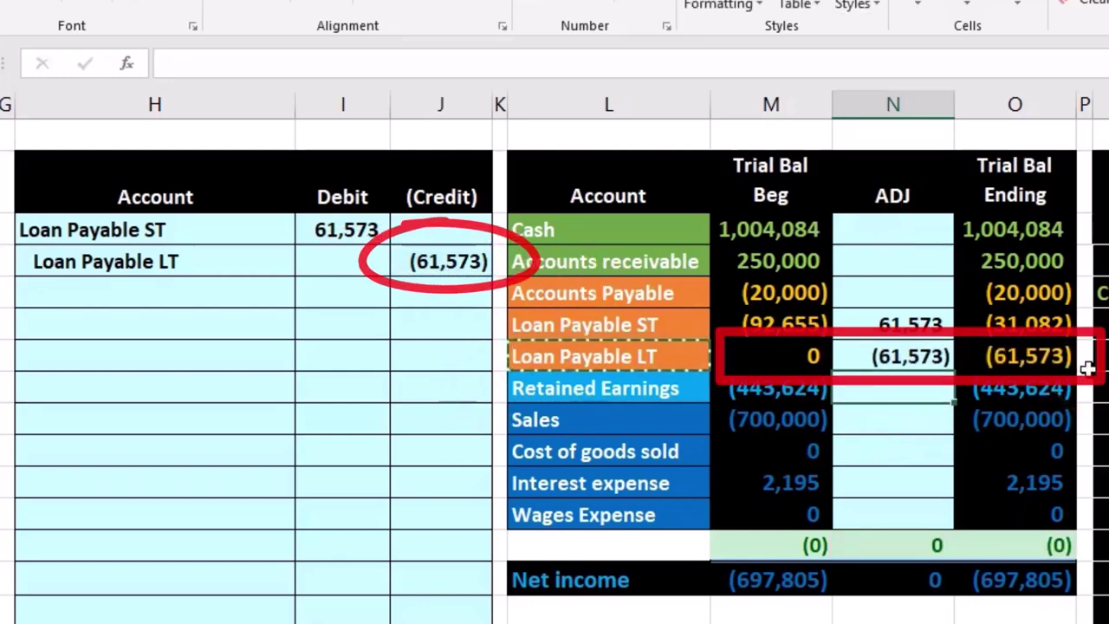
# Check the sum of the ending ST and LT loan balances against the payment 3 principal and the 12-month principal total.
pyautogui.moveTo(1053, 325)
pyautogui.mouseDown()
pyautogui.moveTo(1074, 351)
pyautogui.moveTo(1049, 346)
pyautogui.mouseUp()
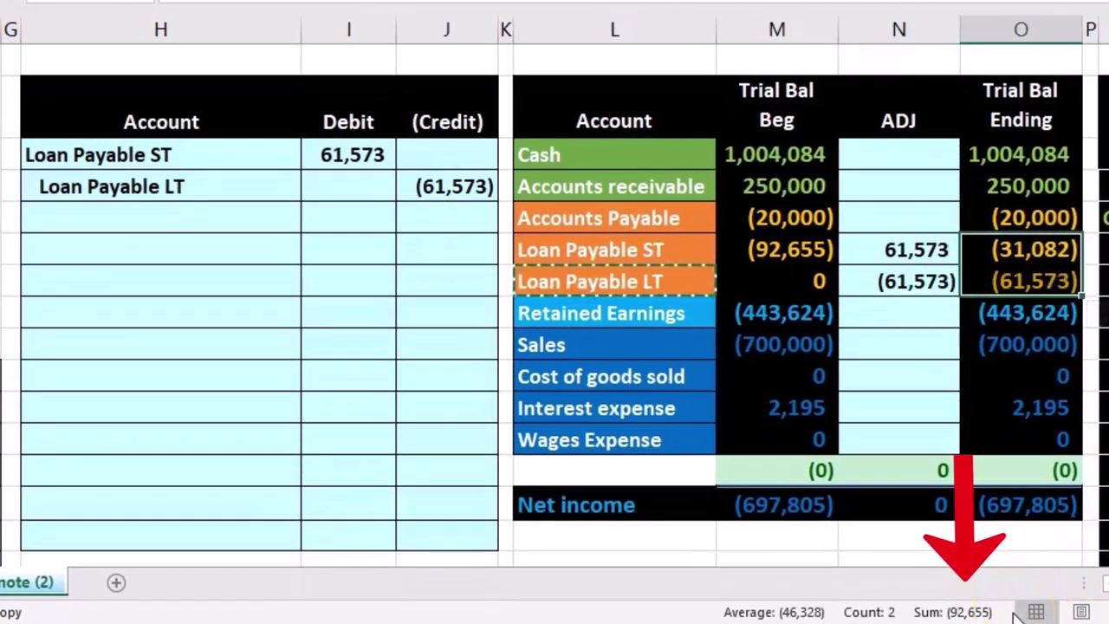
pyautogui.hscroll(-3, 1104, 583)
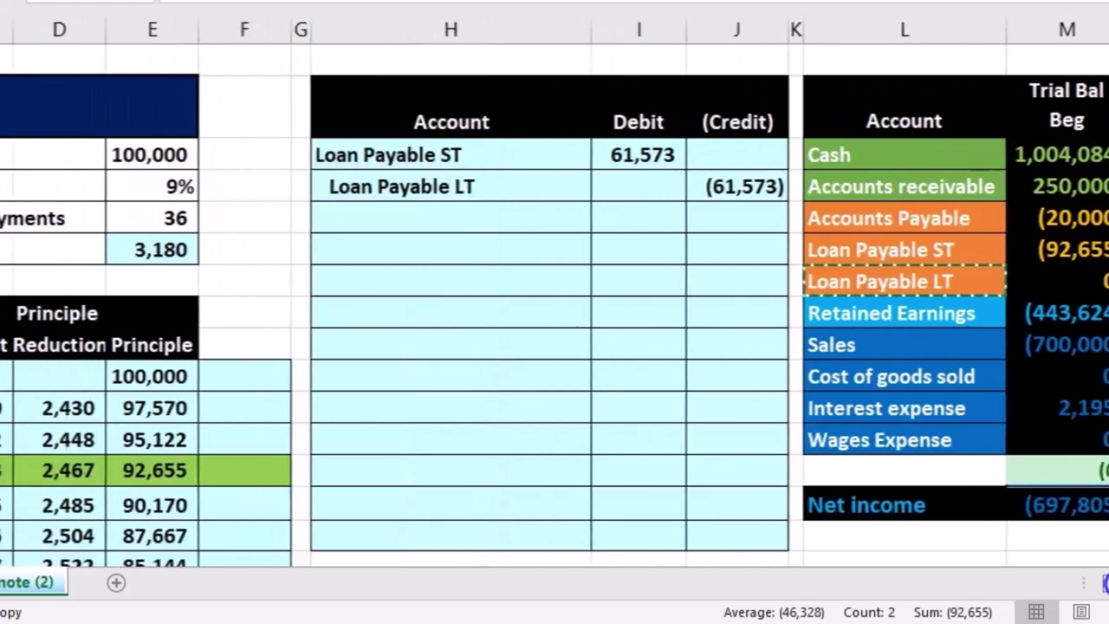
pyautogui.scroll(-1, 528, 474)
pyautogui.scroll(-1, 543, 474)
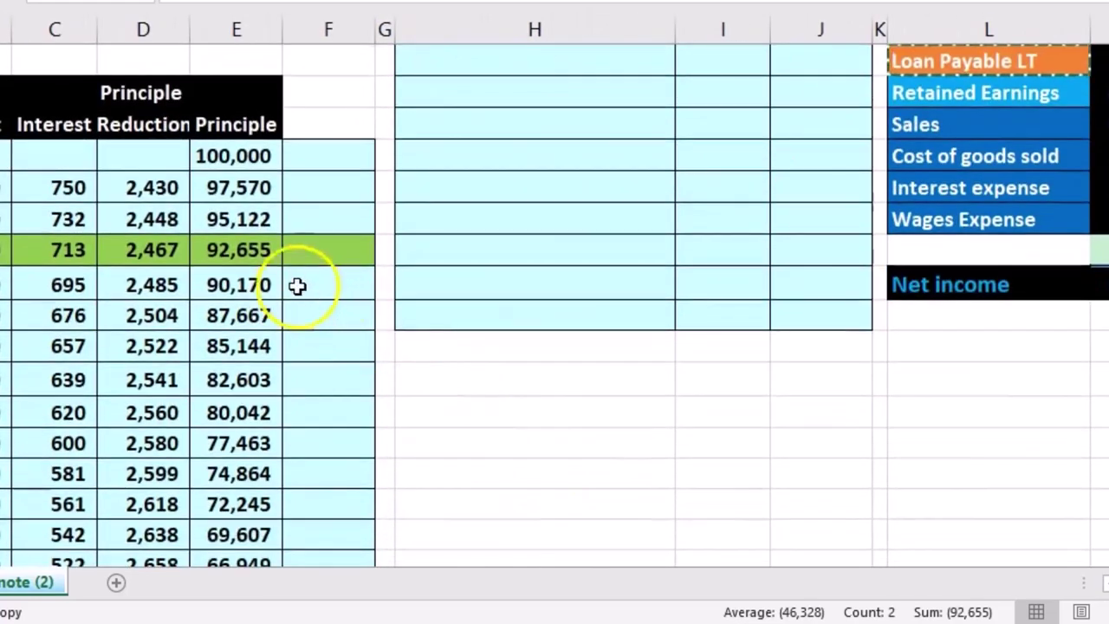
pyautogui.click(258, 251)
pyautogui.scroll(-2, 286, 266)
pyautogui.click(312, 439)
pyautogui.click(308, 436)
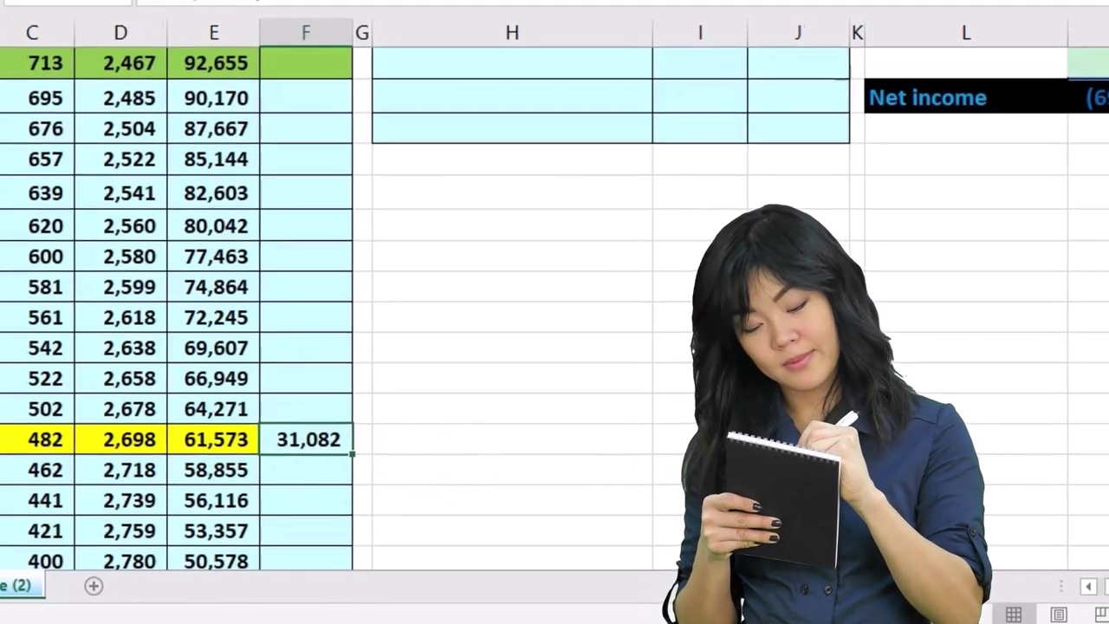
# Review the ending Loan Payable ST and LT balances in the trial balance alongside their accounts.
pyautogui.scroll(5, 646, 468)
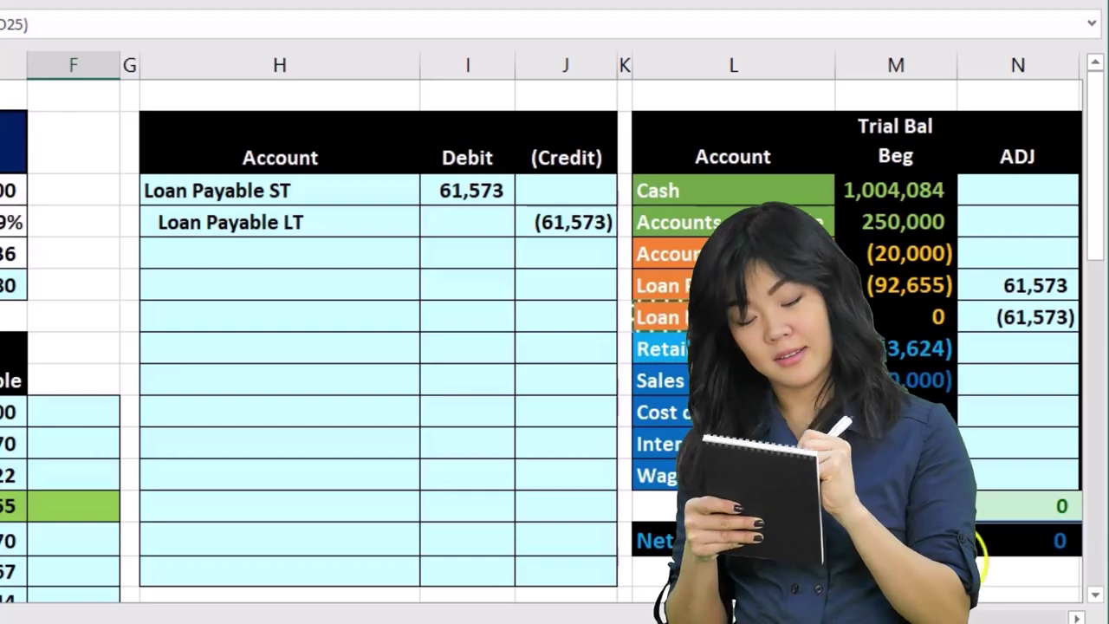
pyautogui.click(1078, 617)
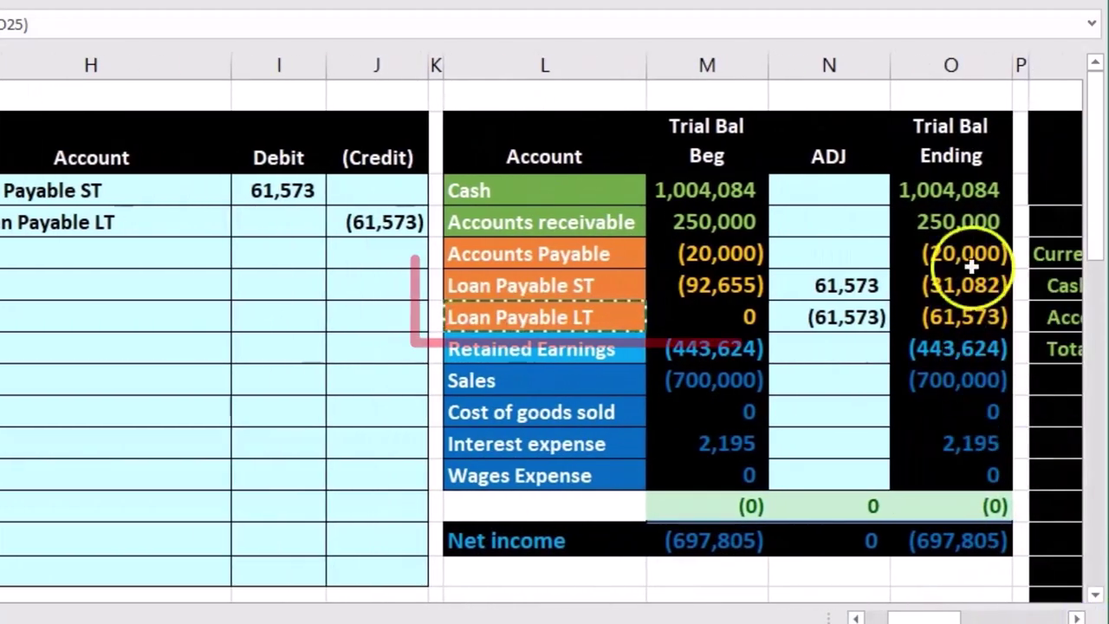
pyautogui.moveTo(966, 286); pyautogui.dragTo(964, 312)
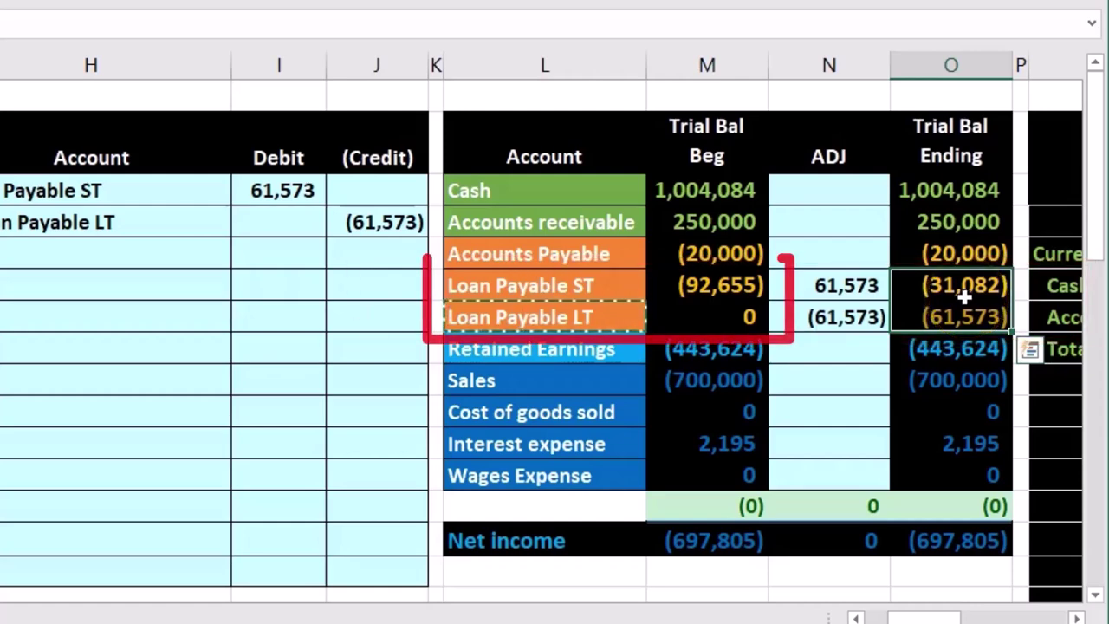
pyautogui.click(602, 286)
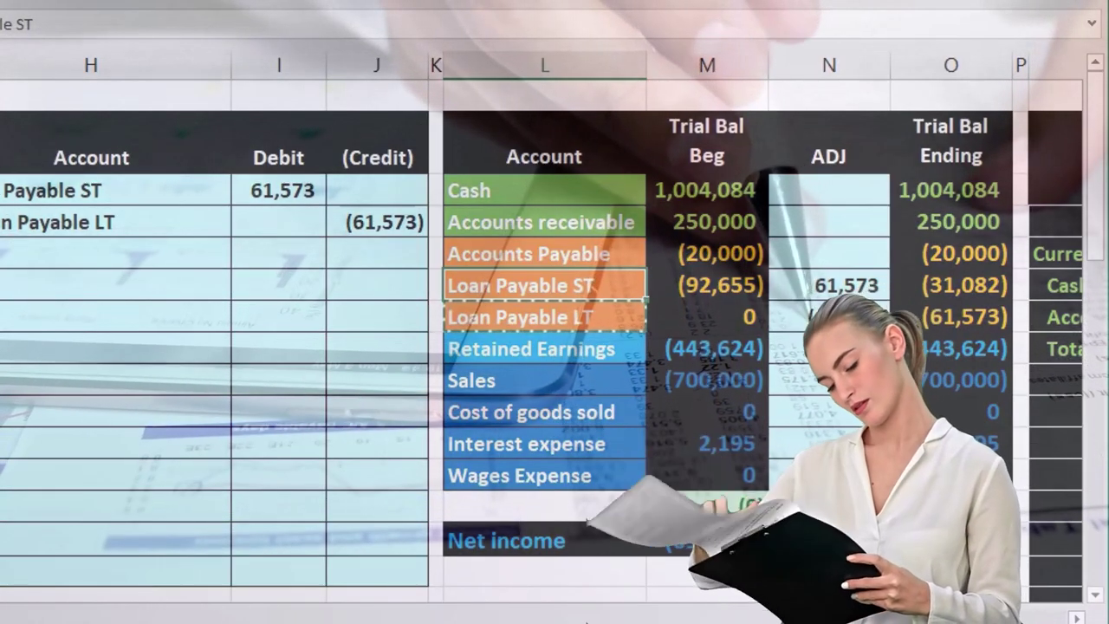
pyautogui.hscroll(-2, 555, 346)
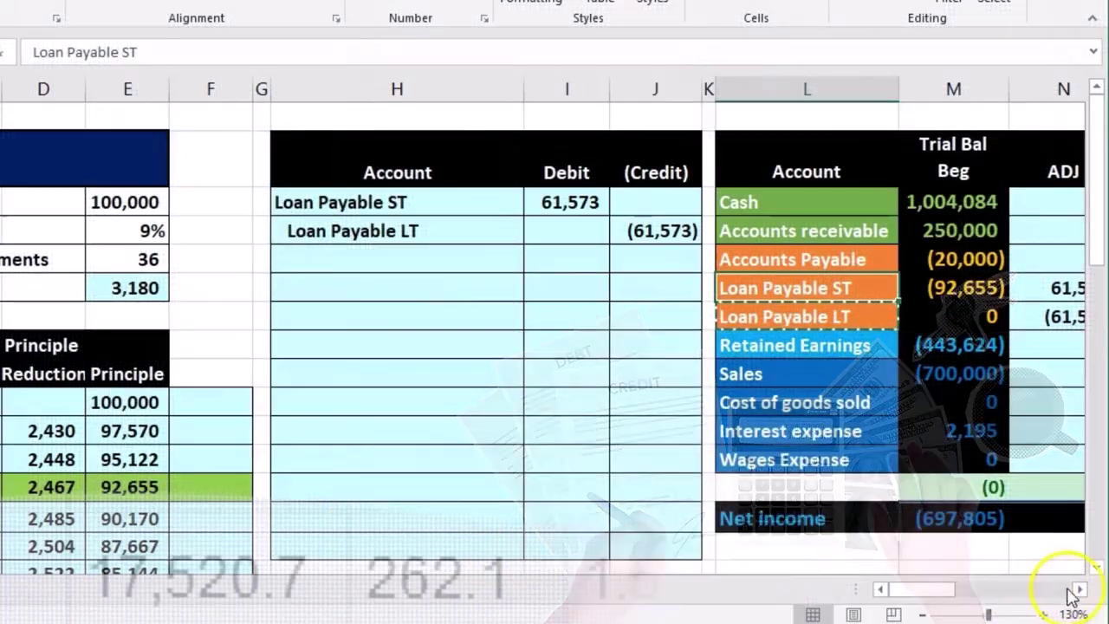
# Enter Notes Payable Current Portion on the balance sheet as the negative of the Loan Payable ST ending balance, using -O6.
pyautogui.click(1082, 589)
pyautogui.click(1081, 589)
pyautogui.click(1082, 590)
pyautogui.click(1082, 589)
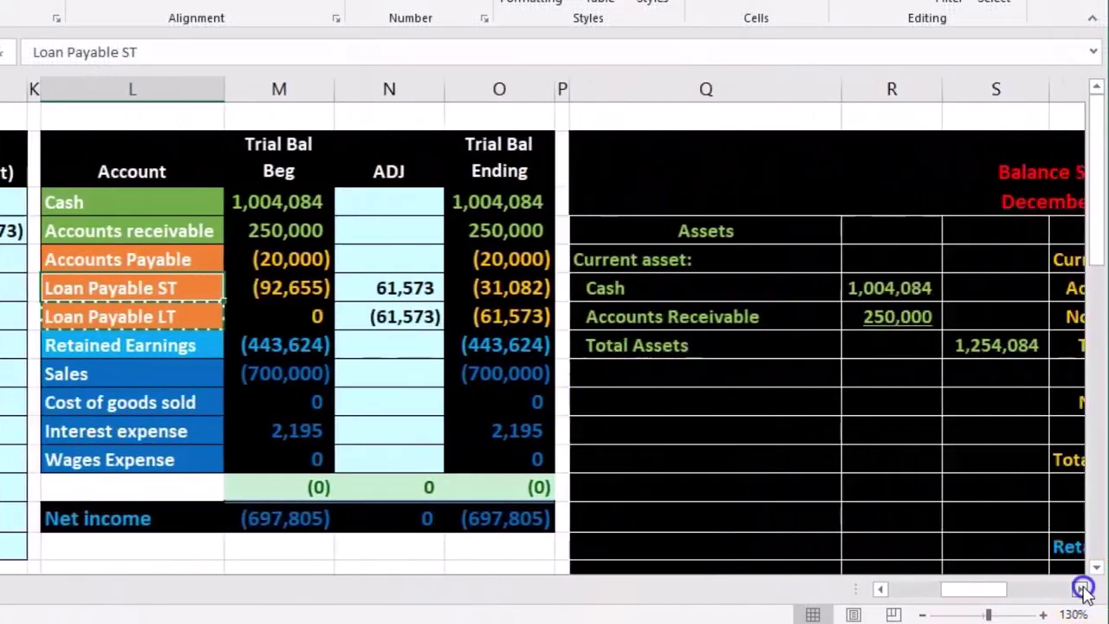
pyautogui.click(1082, 589)
pyautogui.click(1082, 589)
pyautogui.click(1082, 589)
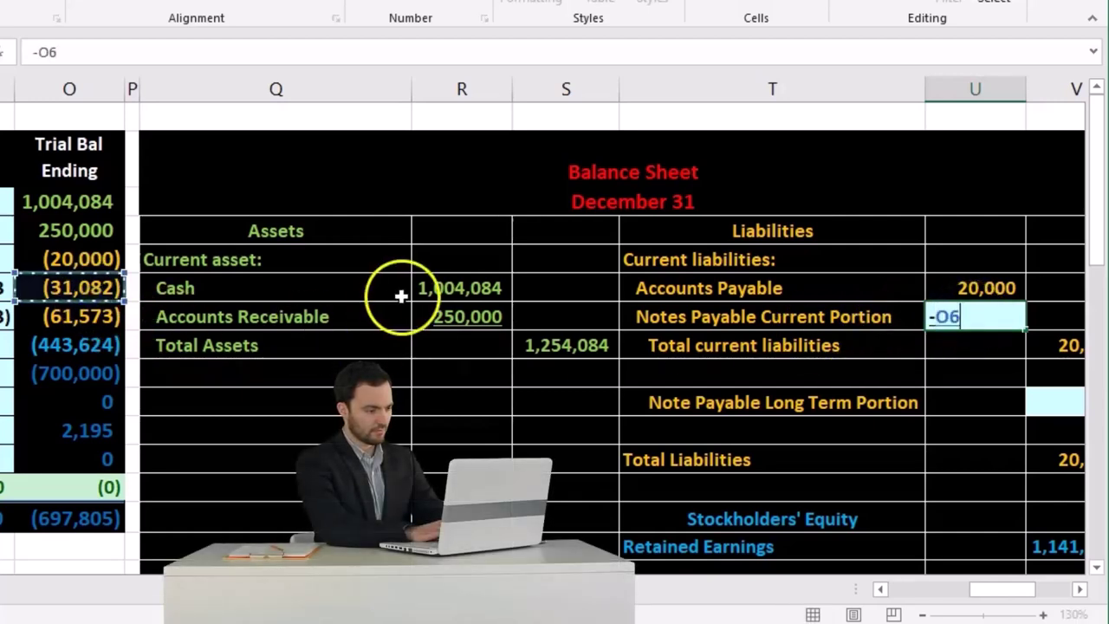
pyautogui.press('Return')
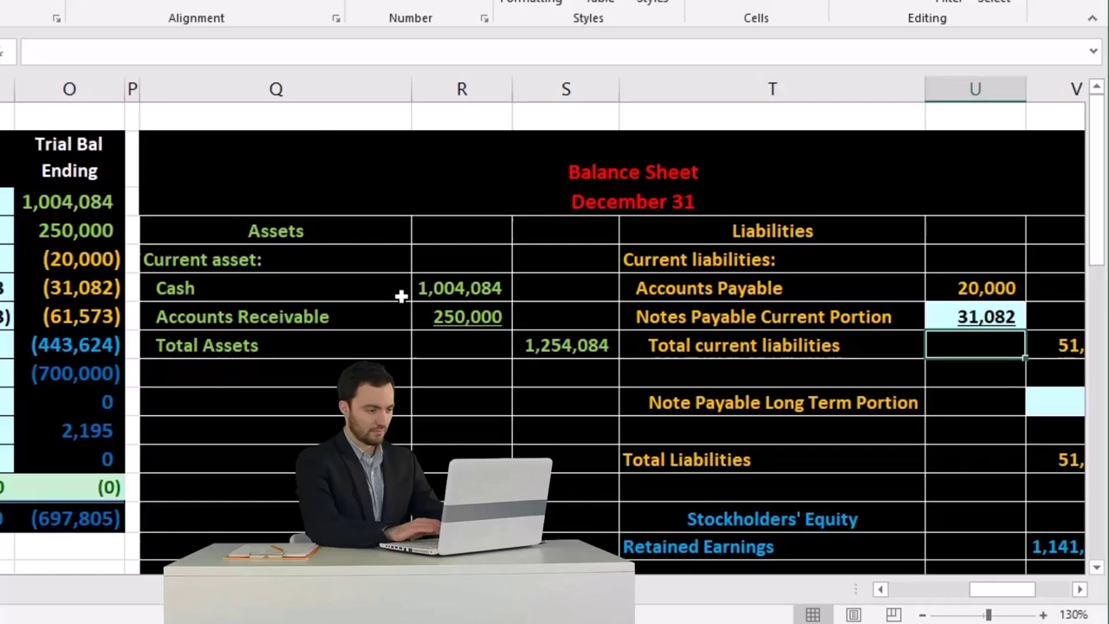
# Enter Note Payable Long Term Portion on the balance sheet as the negative of the Loan Payable LT ending balance.
pyautogui.press('Right')
pyautogui.press('Down')
pyautogui.press('Down')
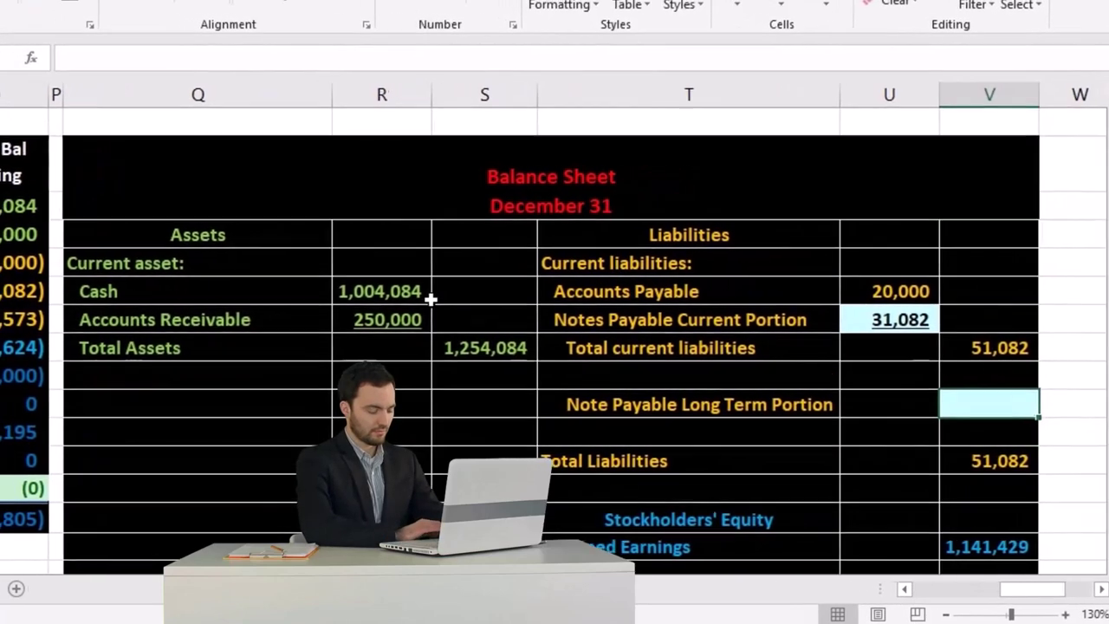
pyautogui.write('-')
pyautogui.click(91, 326)
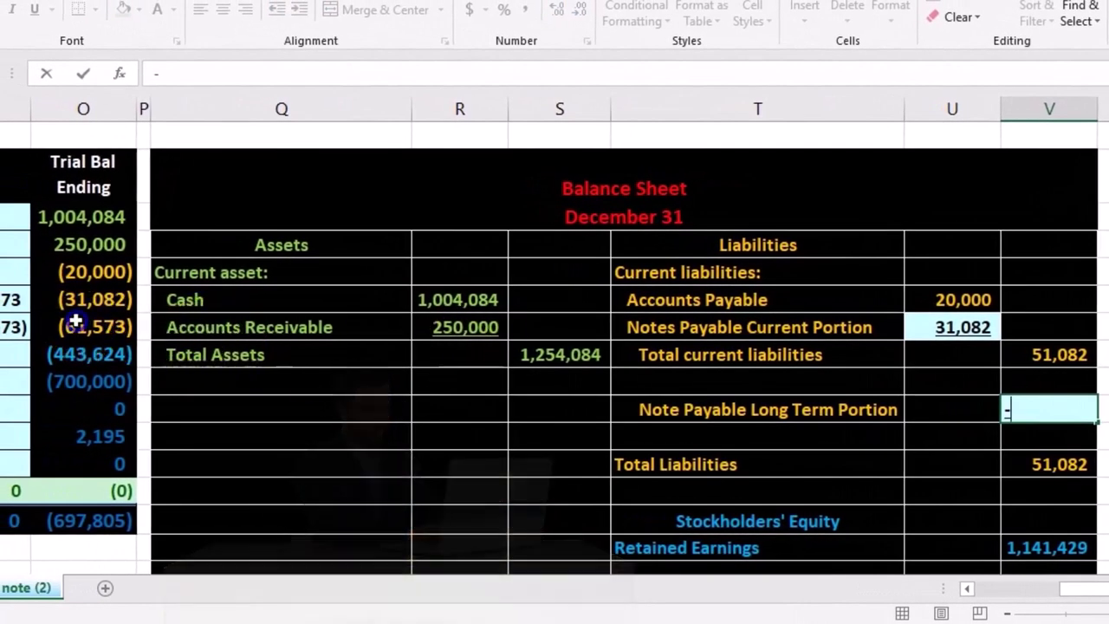
pyautogui.press('Return')
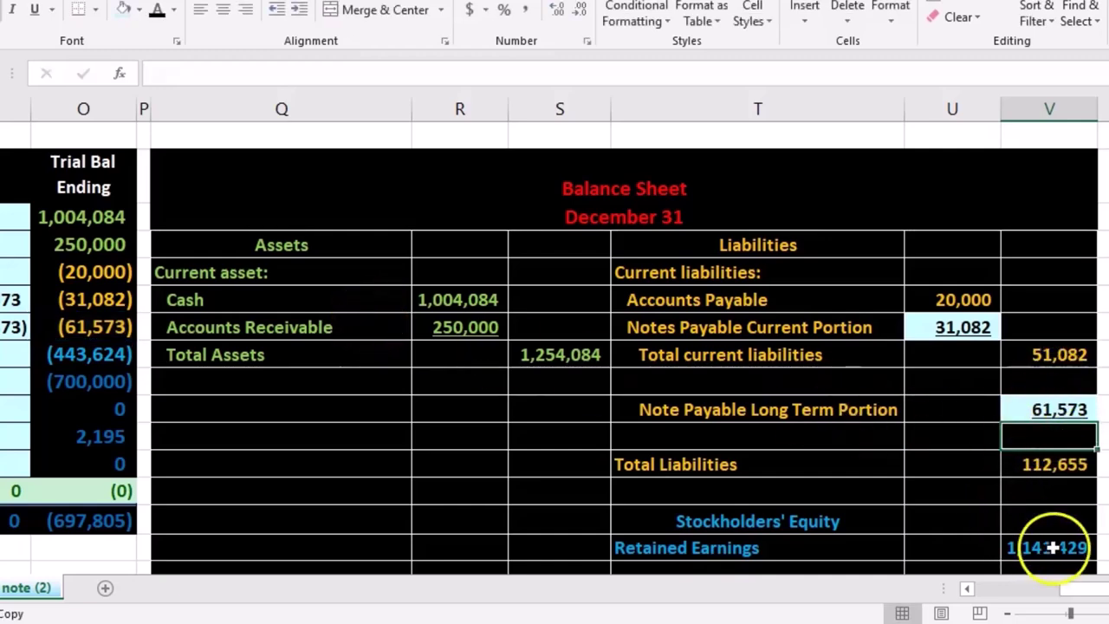
# Compare the balance sheet's total assets with its total liabilities and owner's equity.
pyautogui.moveTo(1081, 593); pyautogui.dragTo(986, 508)
pyautogui.scroll(-2, 1014, 561)
pyautogui.moveTo(1065, 589); pyautogui.dragTo(1022, 460)
pyautogui.click(409, 434)
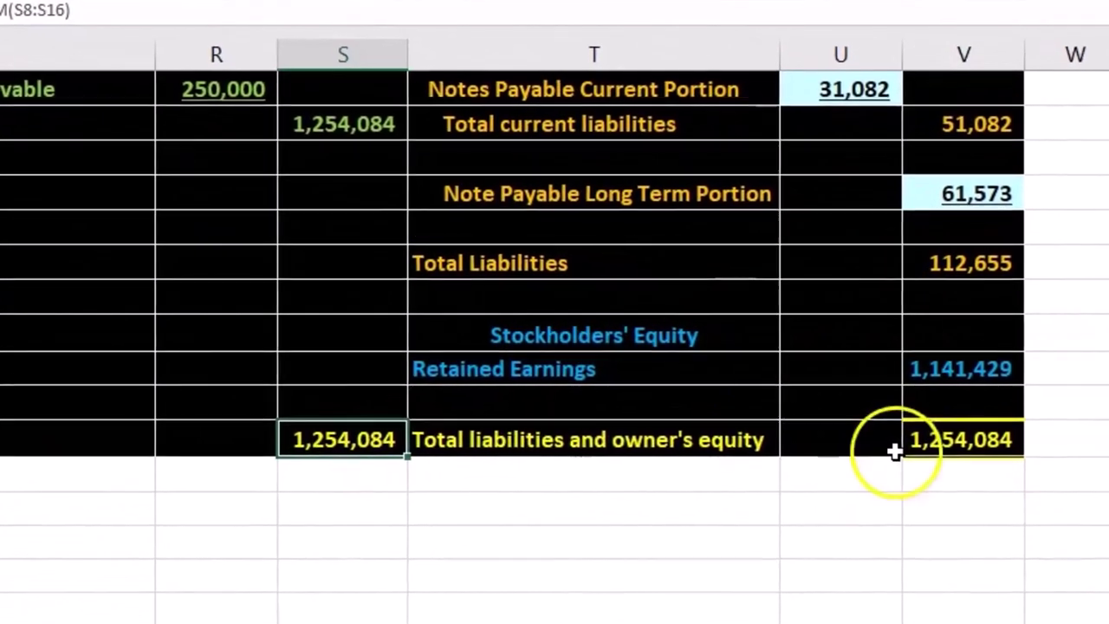
pyautogui.click(928, 427)
pyautogui.scroll(1, 952, 491)
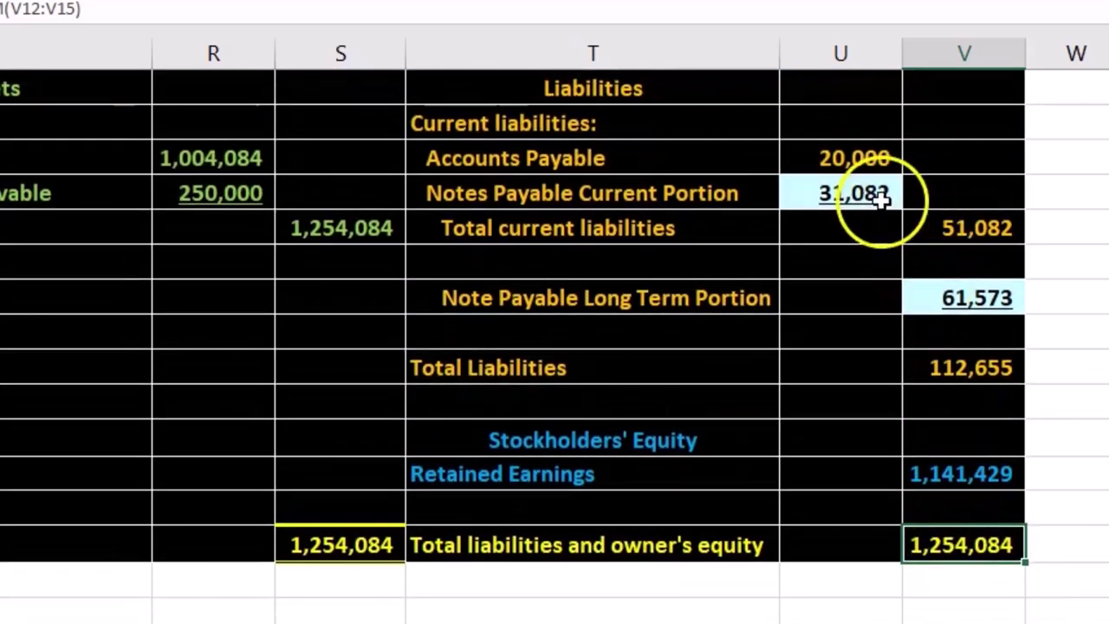